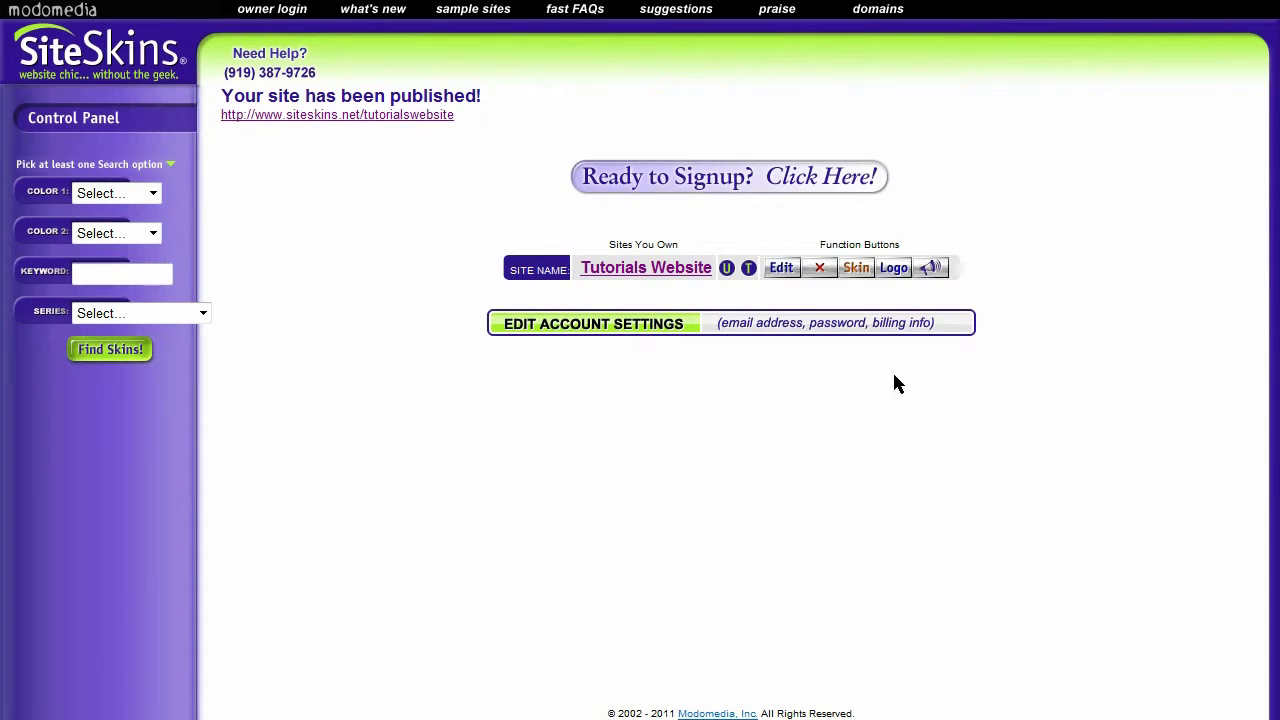
Open the Tutorials Website's pages in the editor using its Edit button
left_click(781, 270)
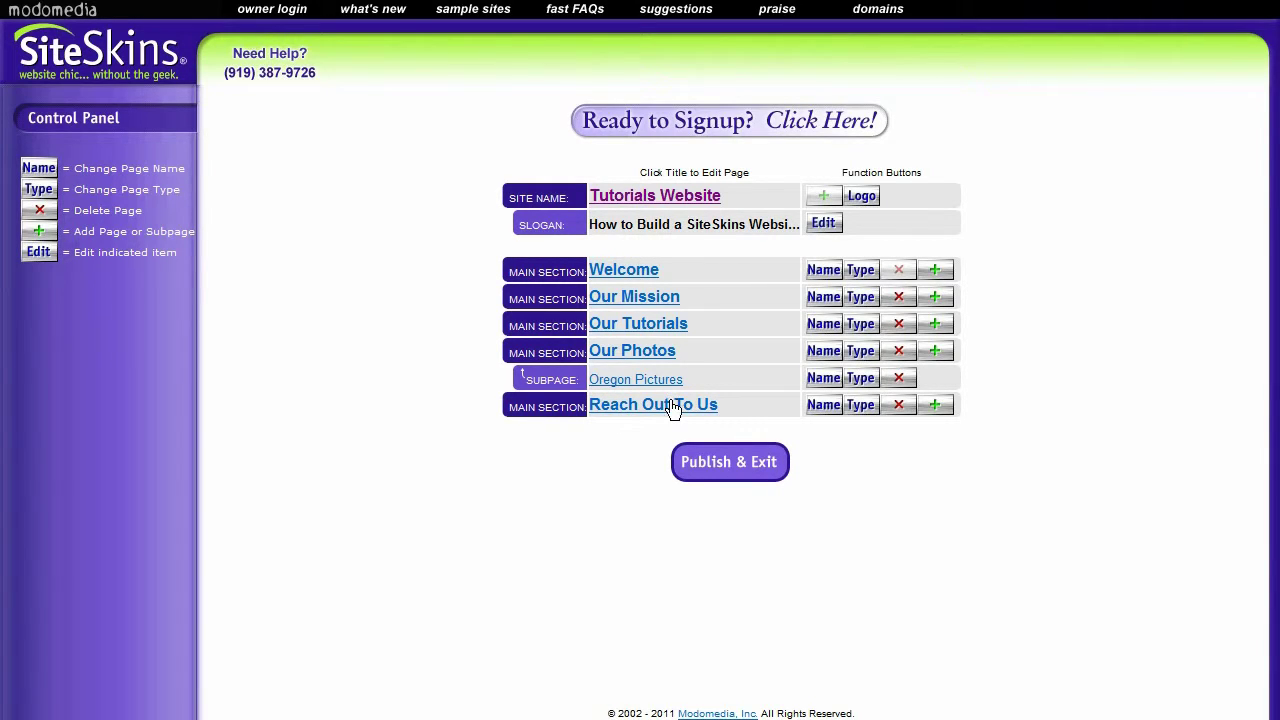
left_click_drag(821, 406, 697, 400)
Give the Reach Out To Us page the new name 'Contact Us' and confirm the rename
left_click(824, 406)
left_click(332, 114)
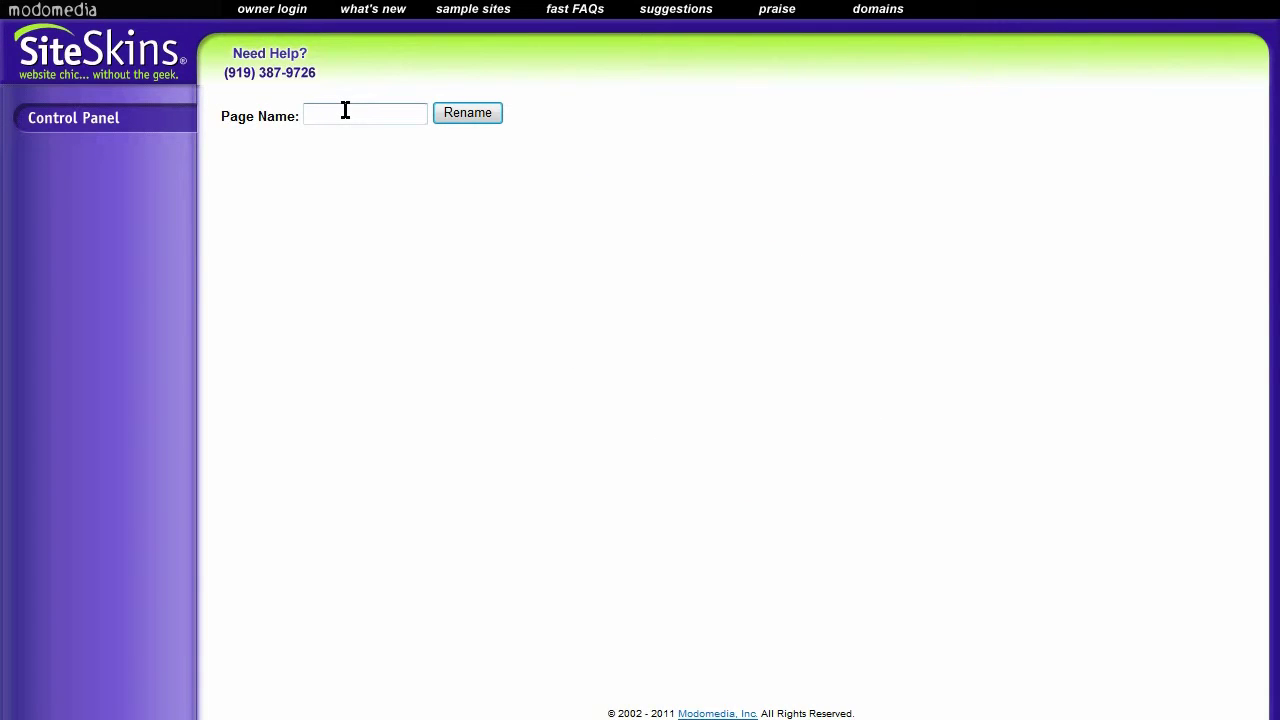
type("Contact Us")
left_click(460, 115)
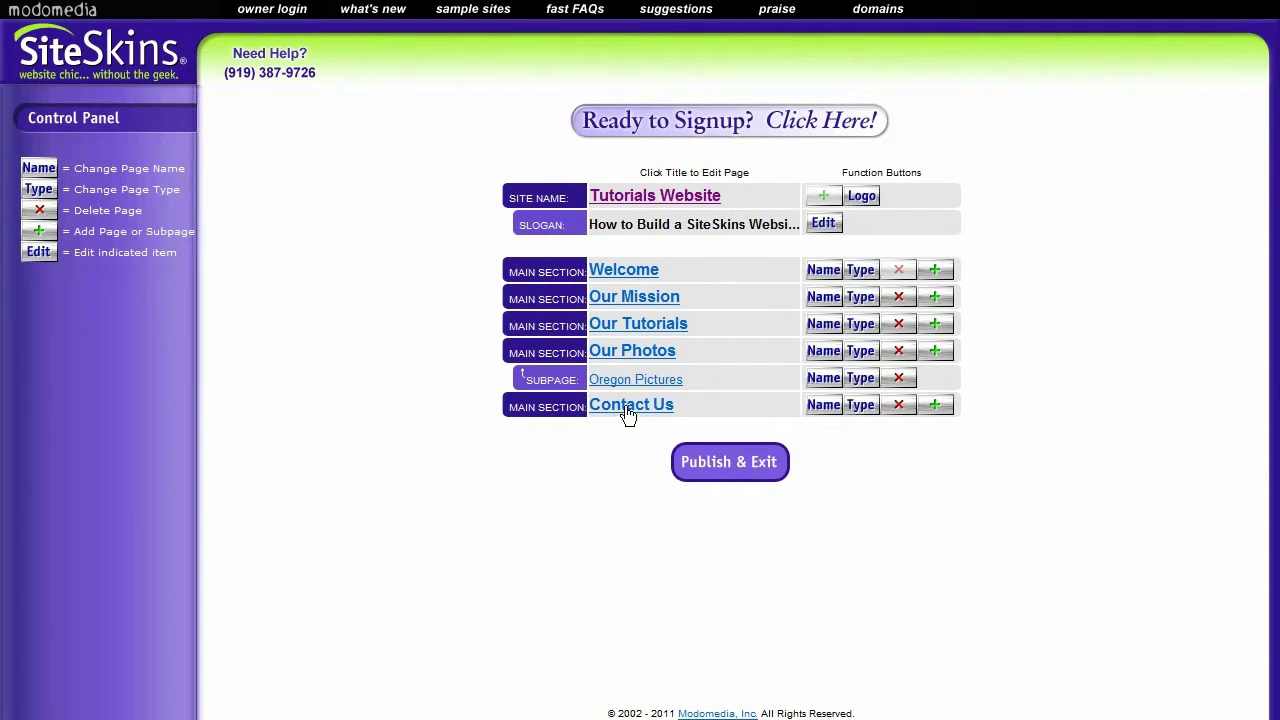
left_click(663, 414)
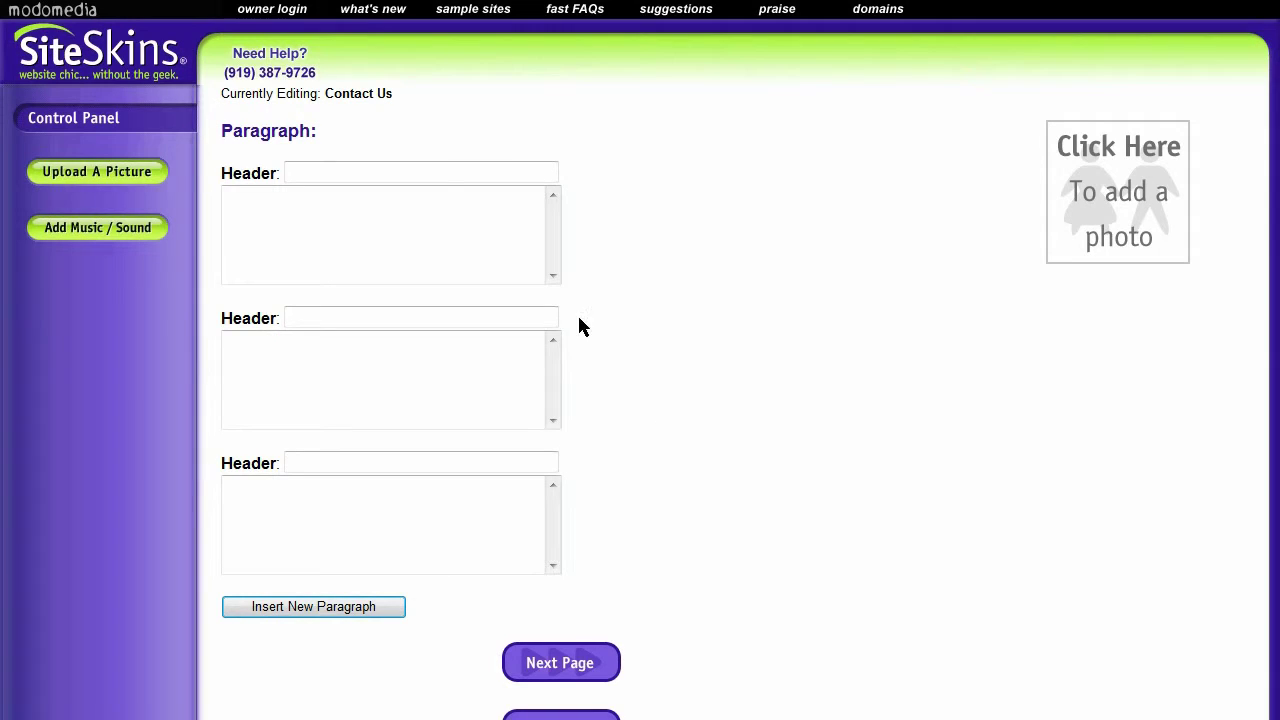
left_click(450, 230)
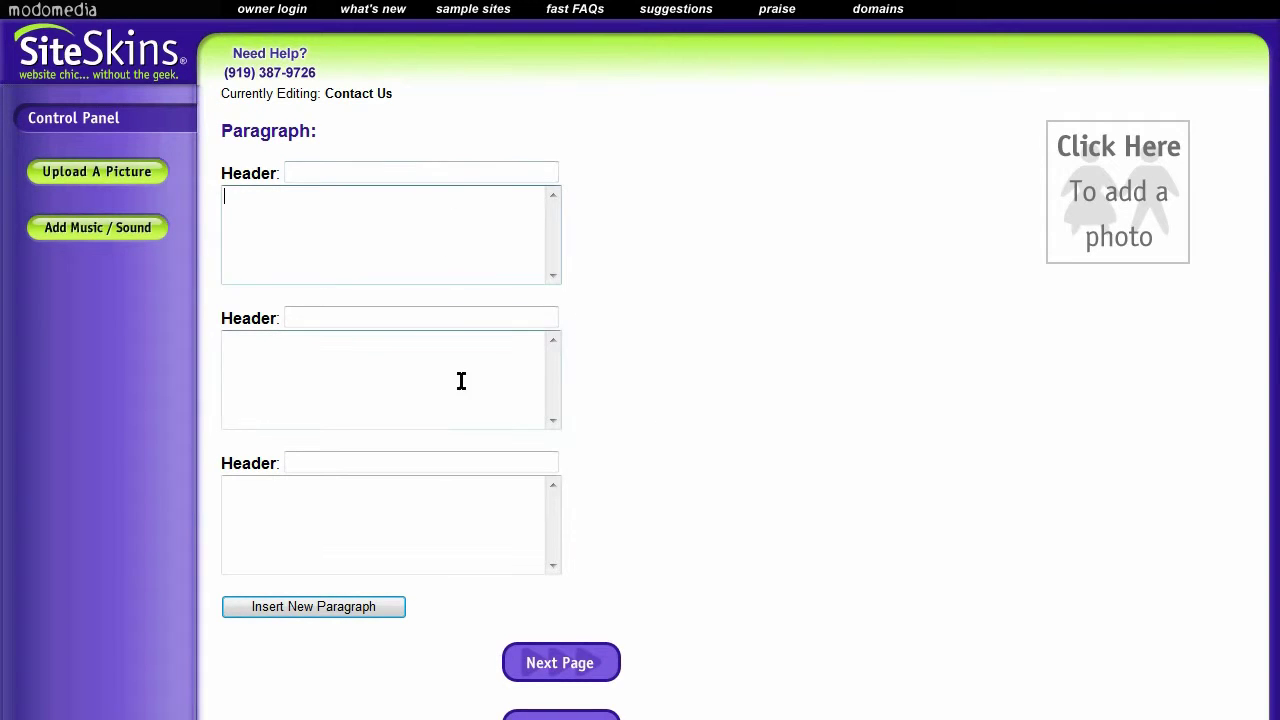
left_click(460, 380)
left_click(504, 539)
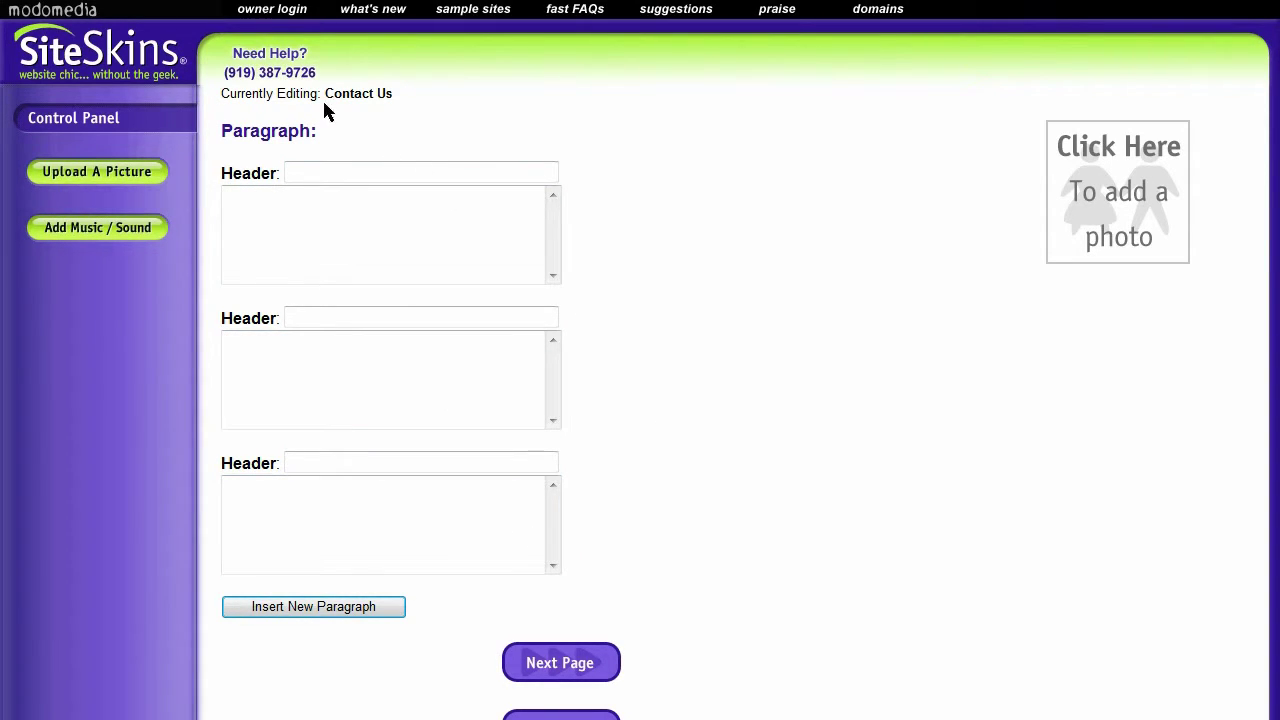
scroll(827, 438, "down", 1)
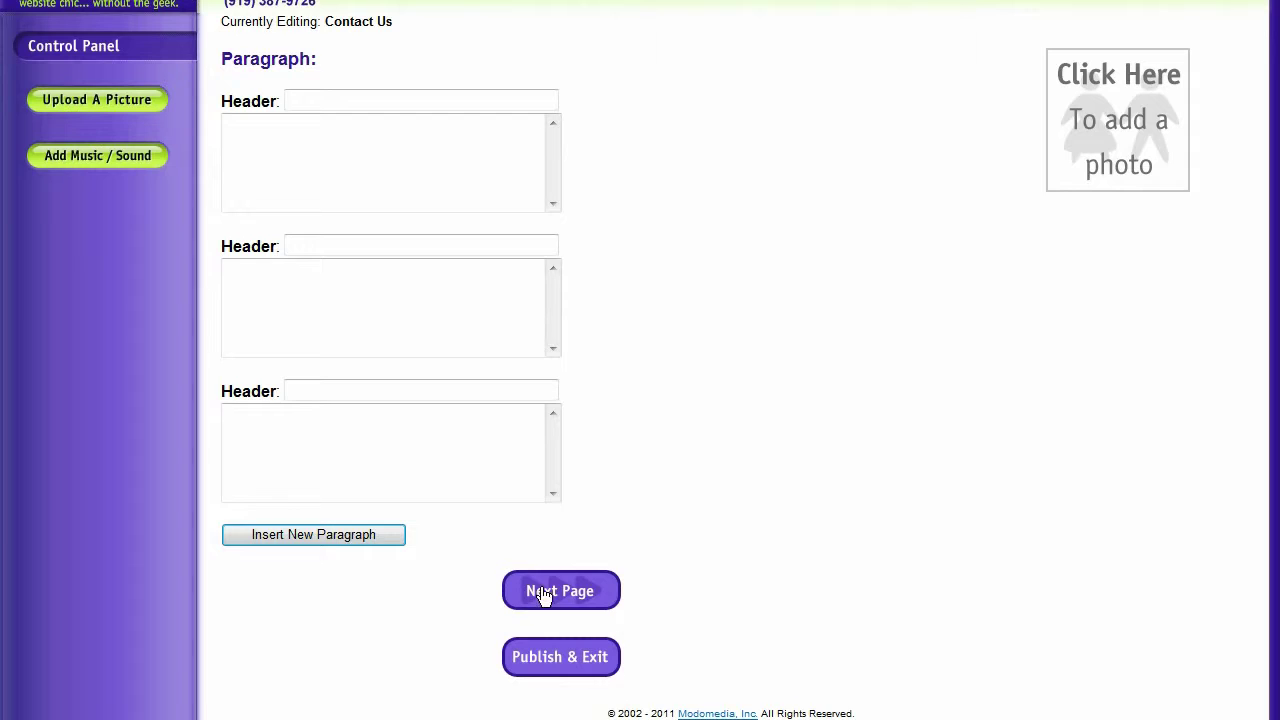
left_click(543, 597)
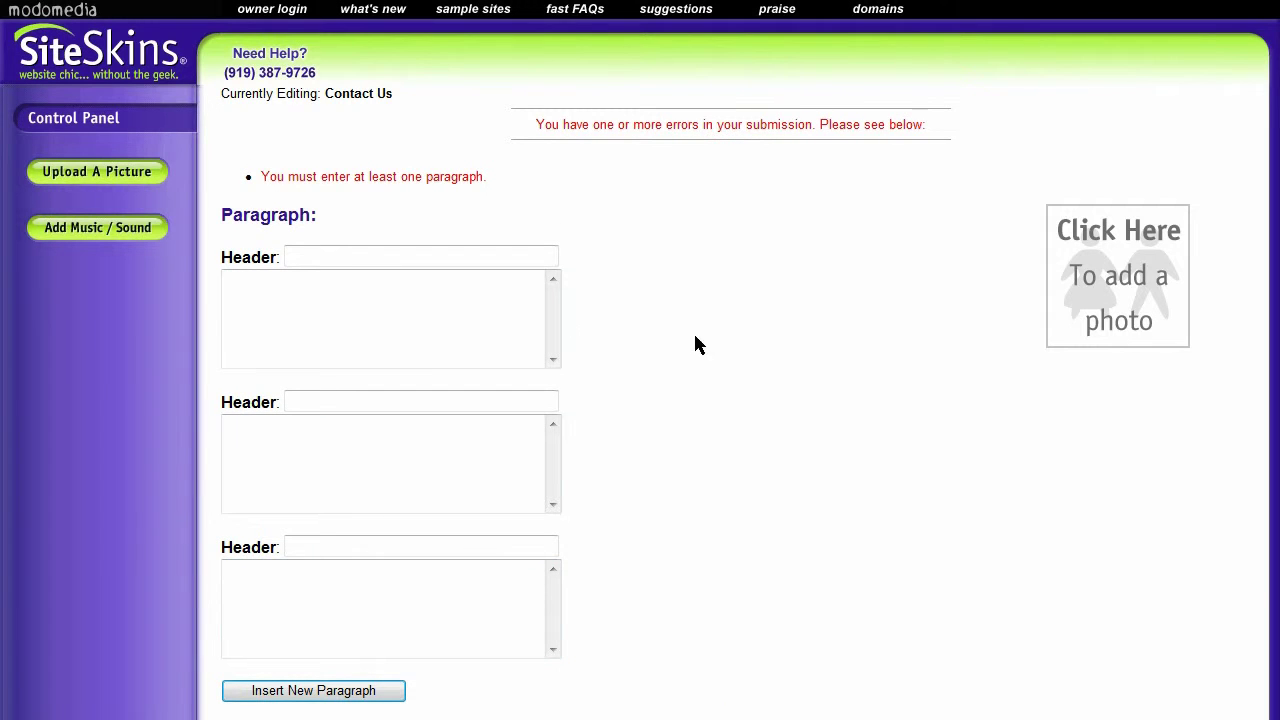
left_click(90, 58)
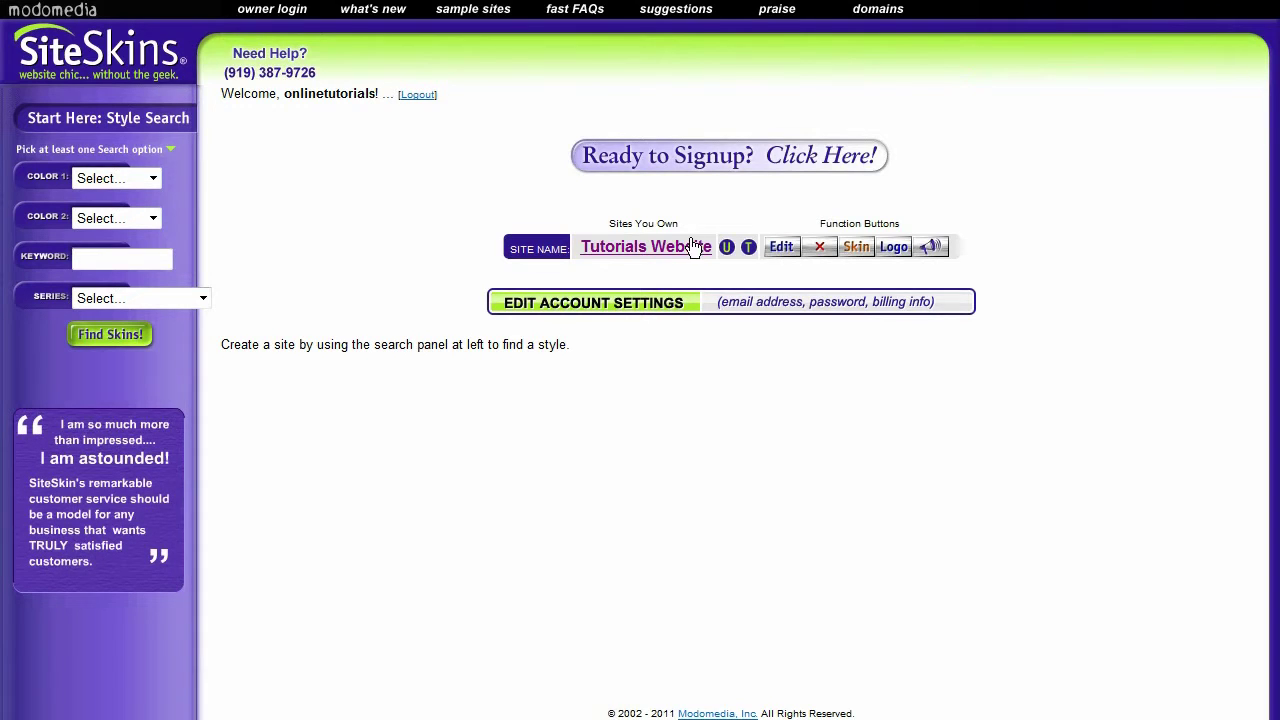
left_click(783, 250)
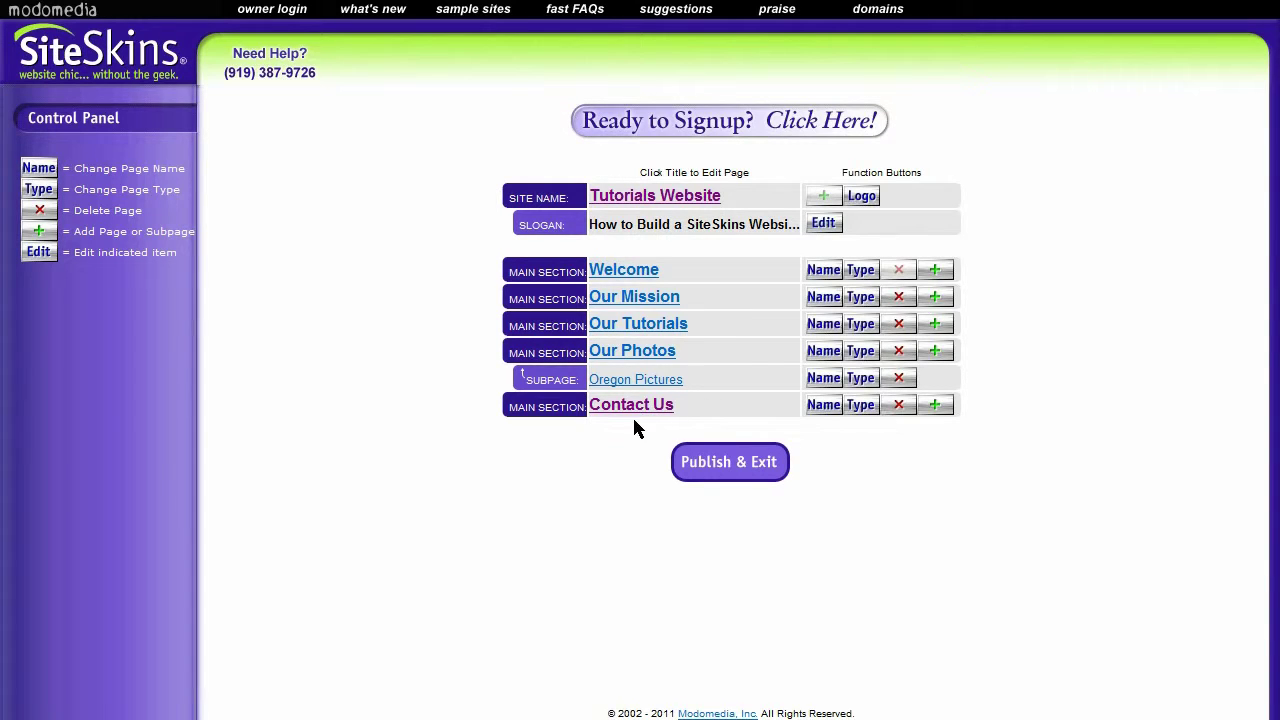
Set the Contact Us page type to Feedback Form
left_click(861, 405)
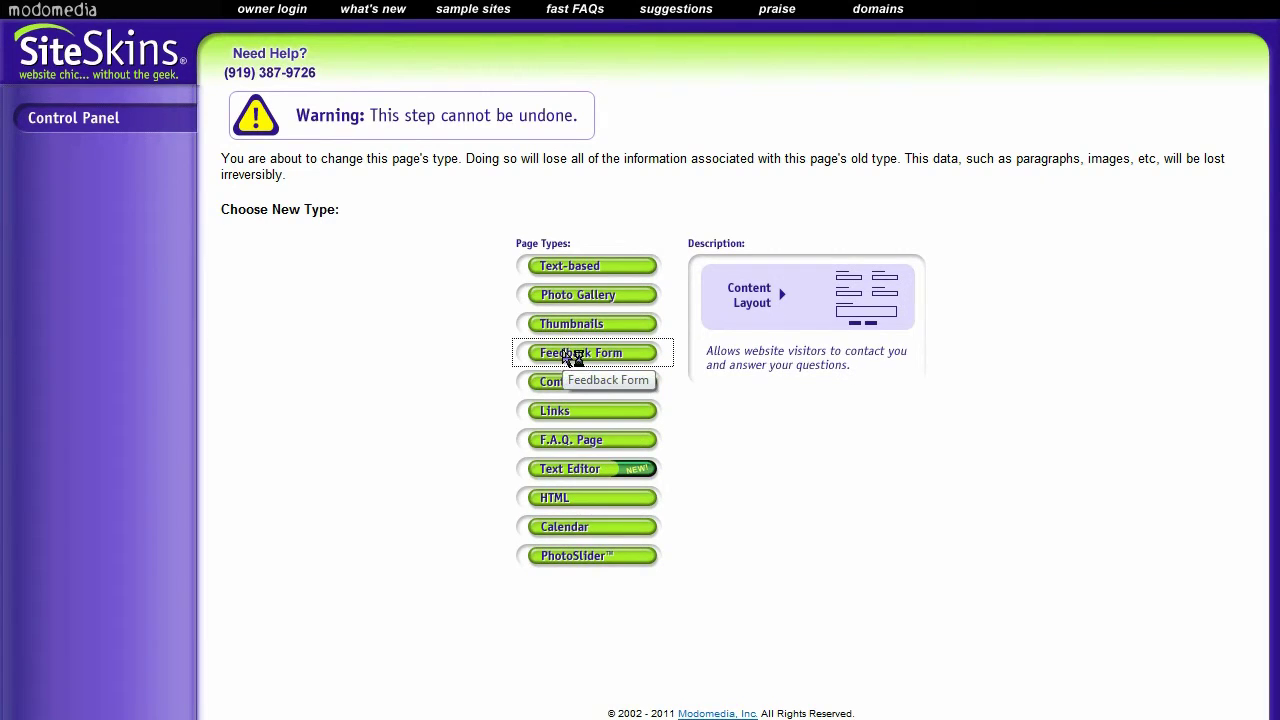
left_click(560, 353)
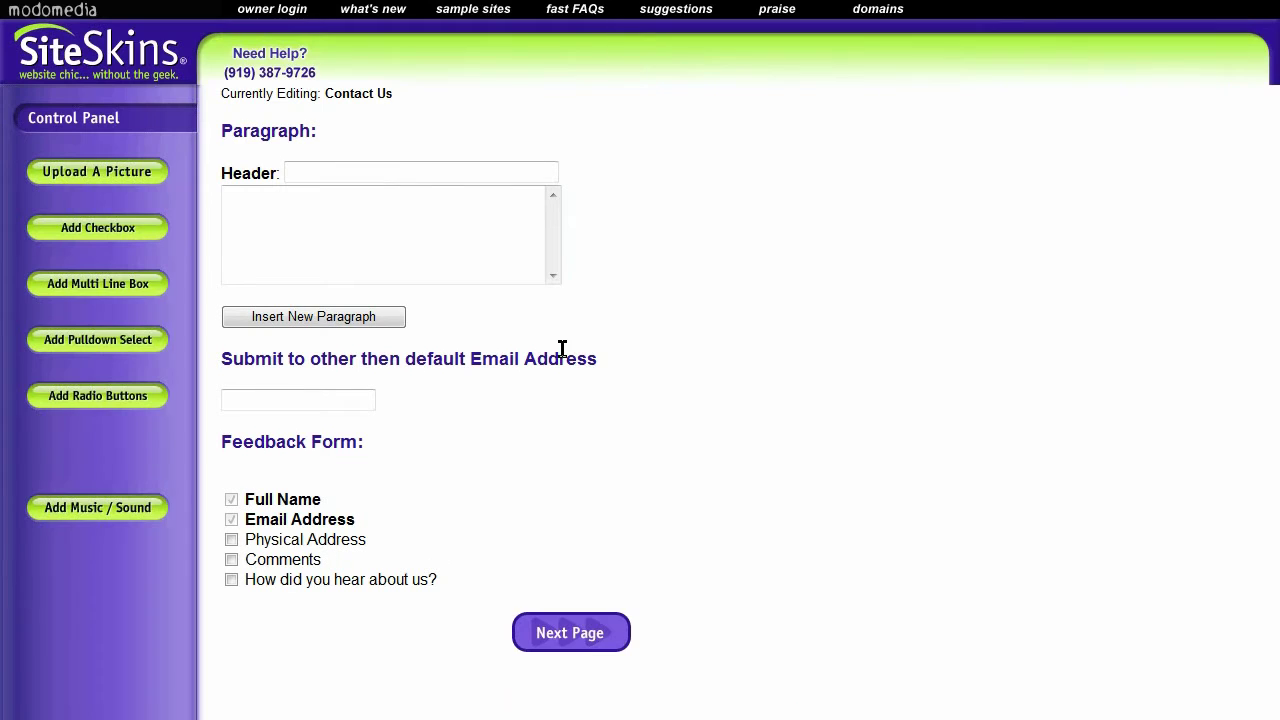
left_click(437, 234)
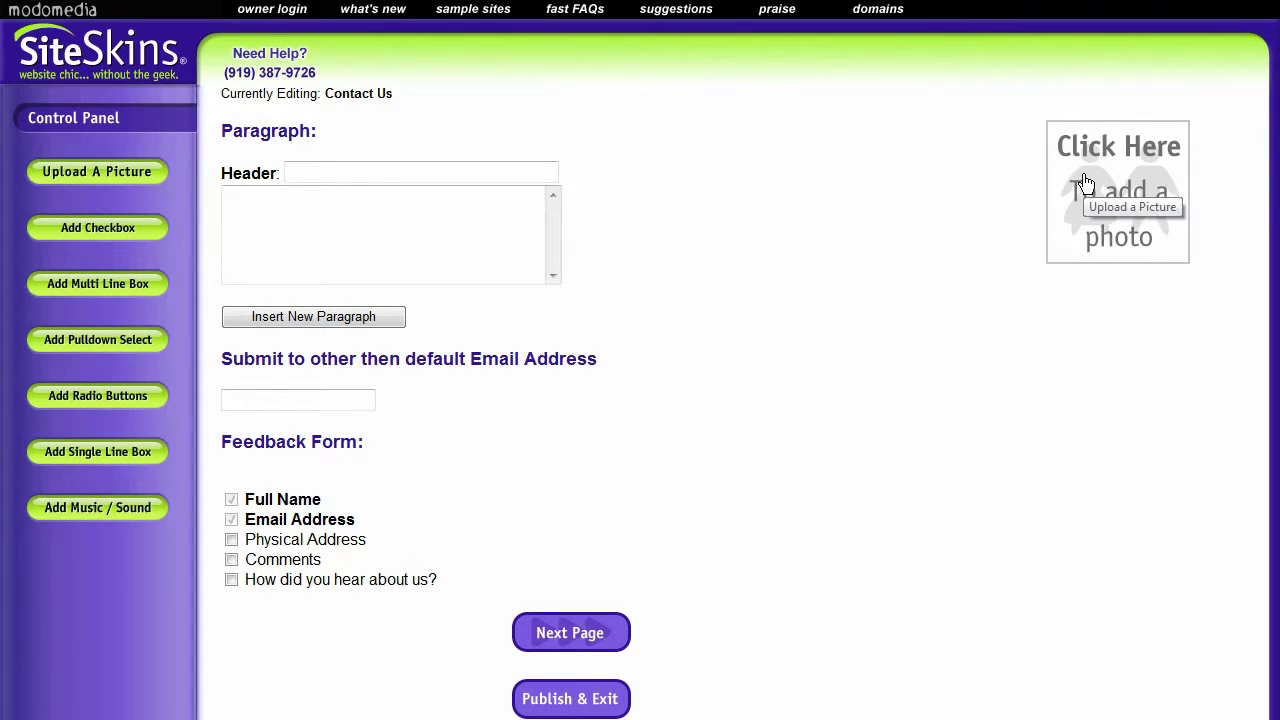
Enter the header 'Please use the form below to get in touch' on the Contact Us page
left_click(389, 169)
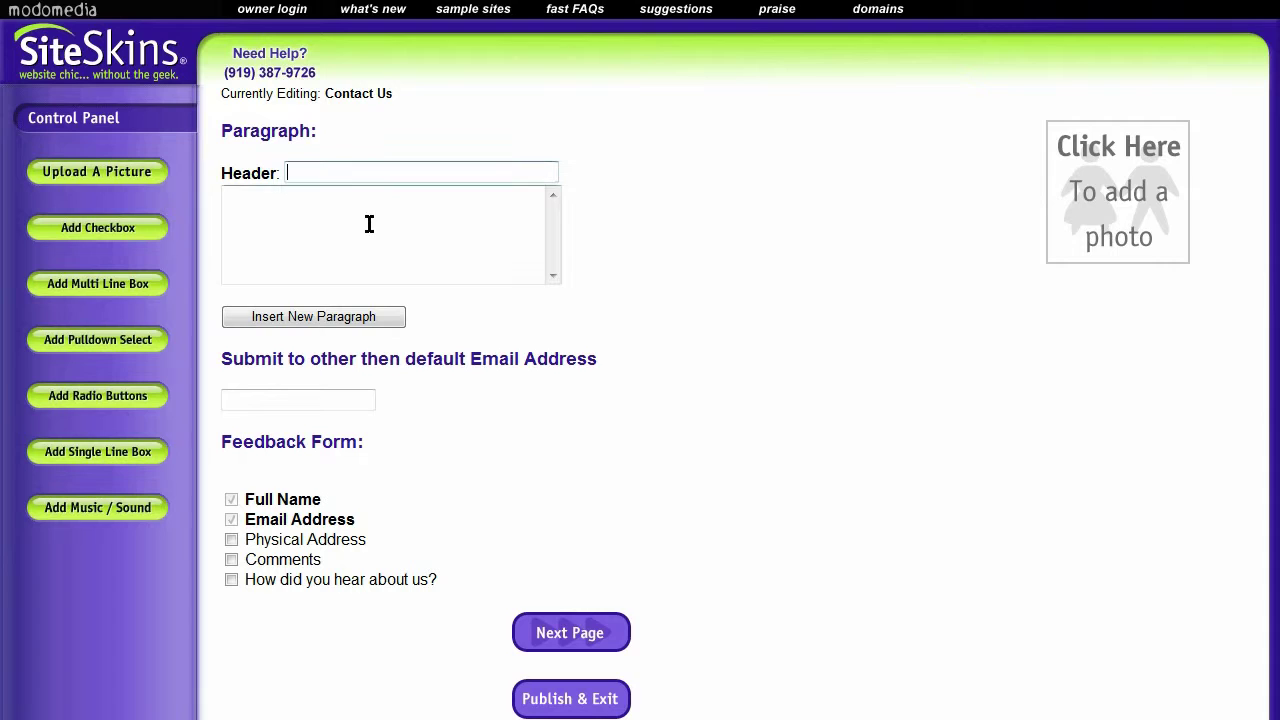
left_click(369, 223)
left_click(371, 175)
left_click(362, 190)
left_click(355, 164)
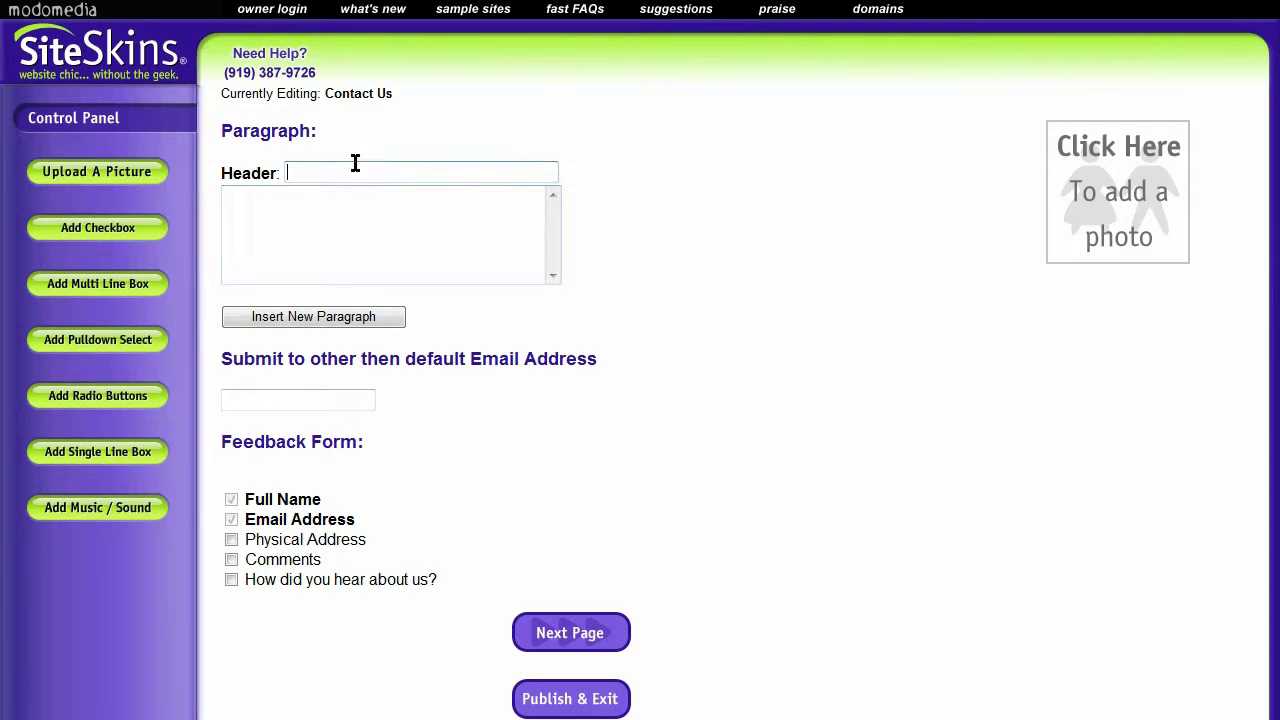
left_click(350, 195)
left_click(336, 175)
type("P")
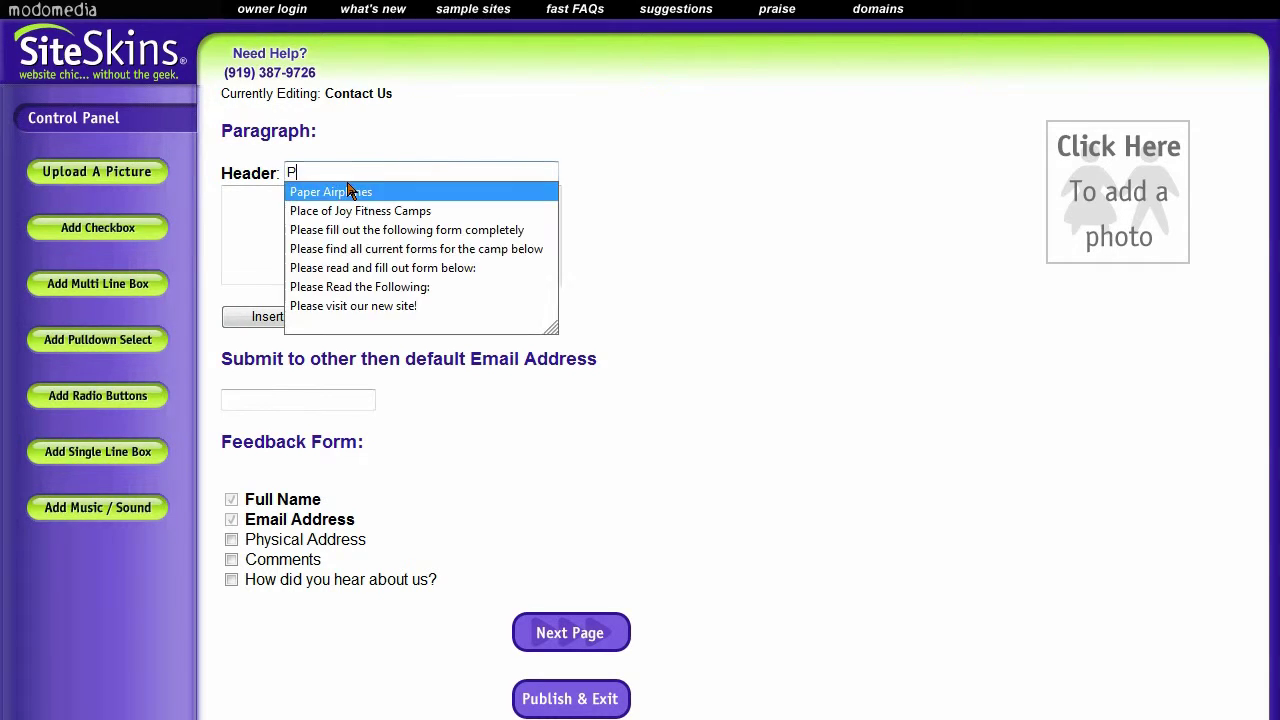
type("lease use the f")
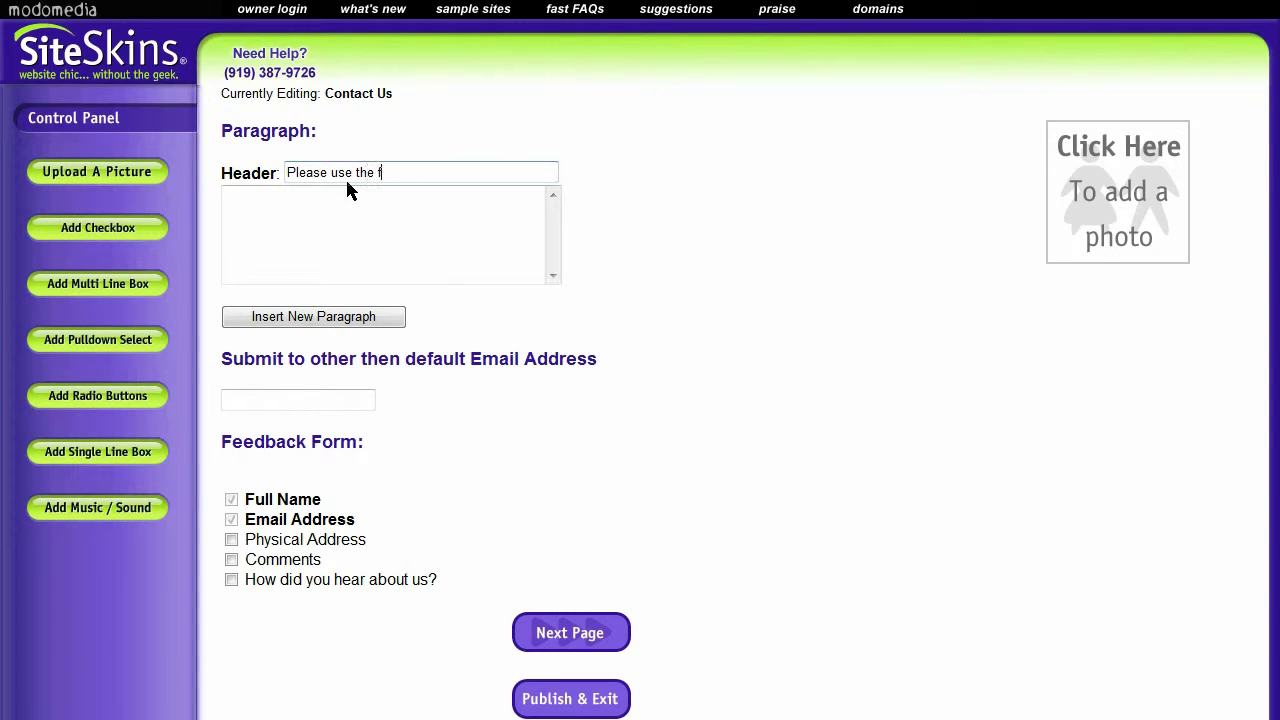
type("orm below to get in touch")
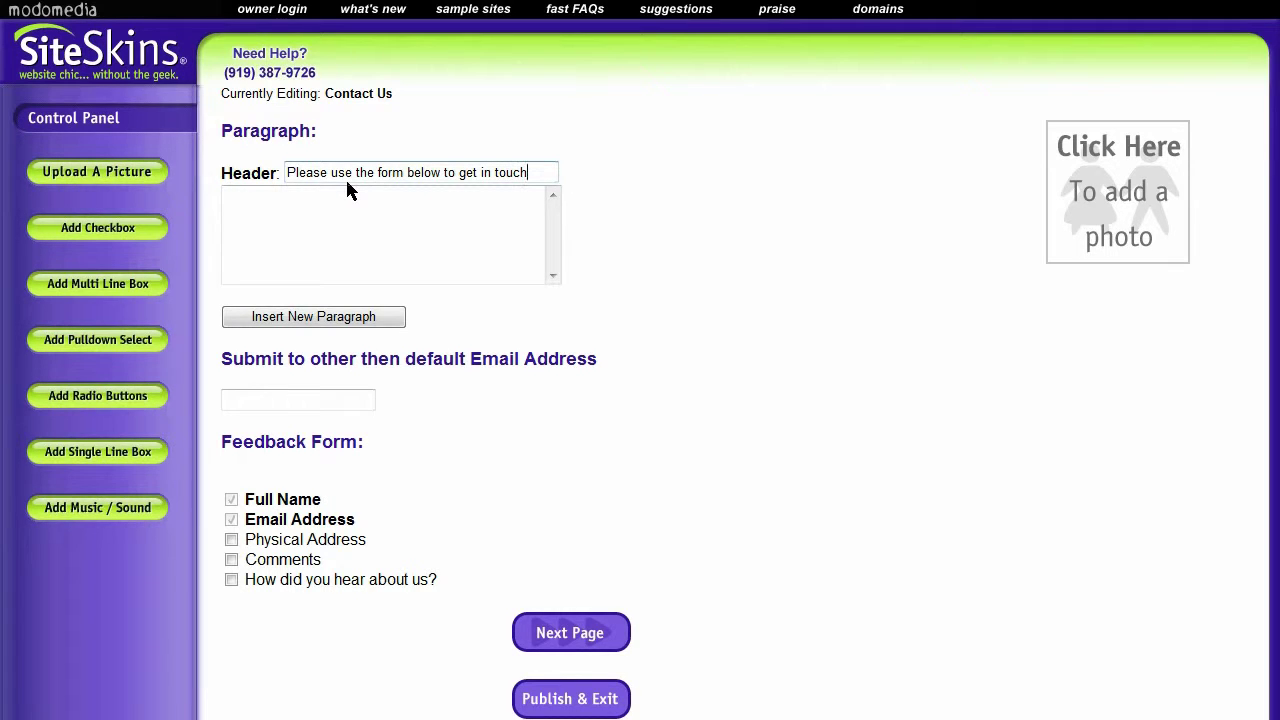
left_click(346, 190)
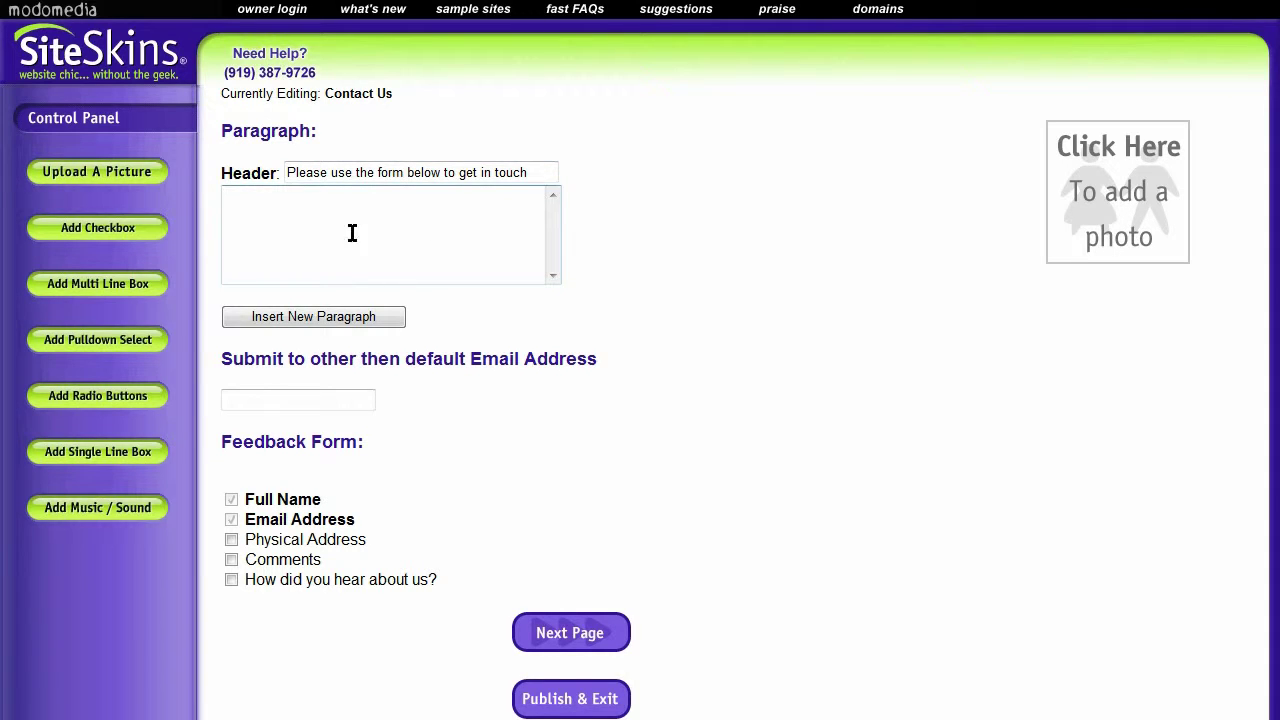
left_click(765, 185)
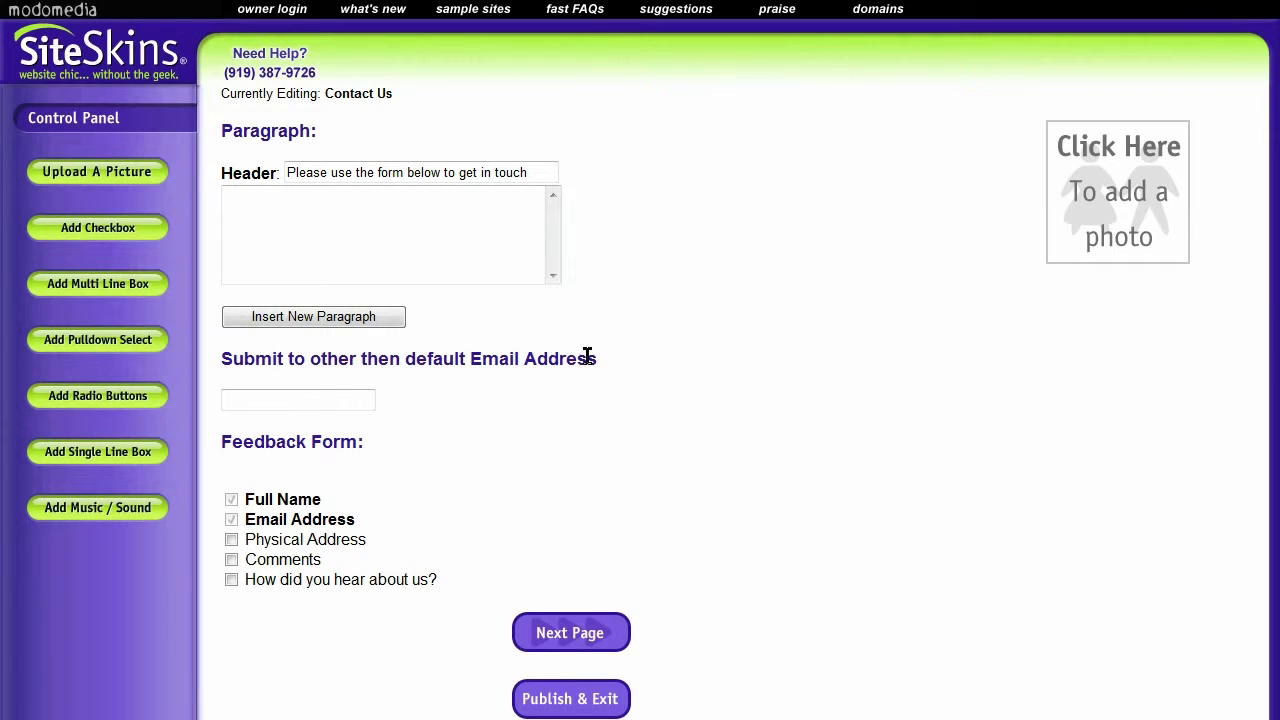
Tick the Comments field for the feedback form, then publish the site with Publish & Exit
left_click(330, 402)
left_click(320, 404)
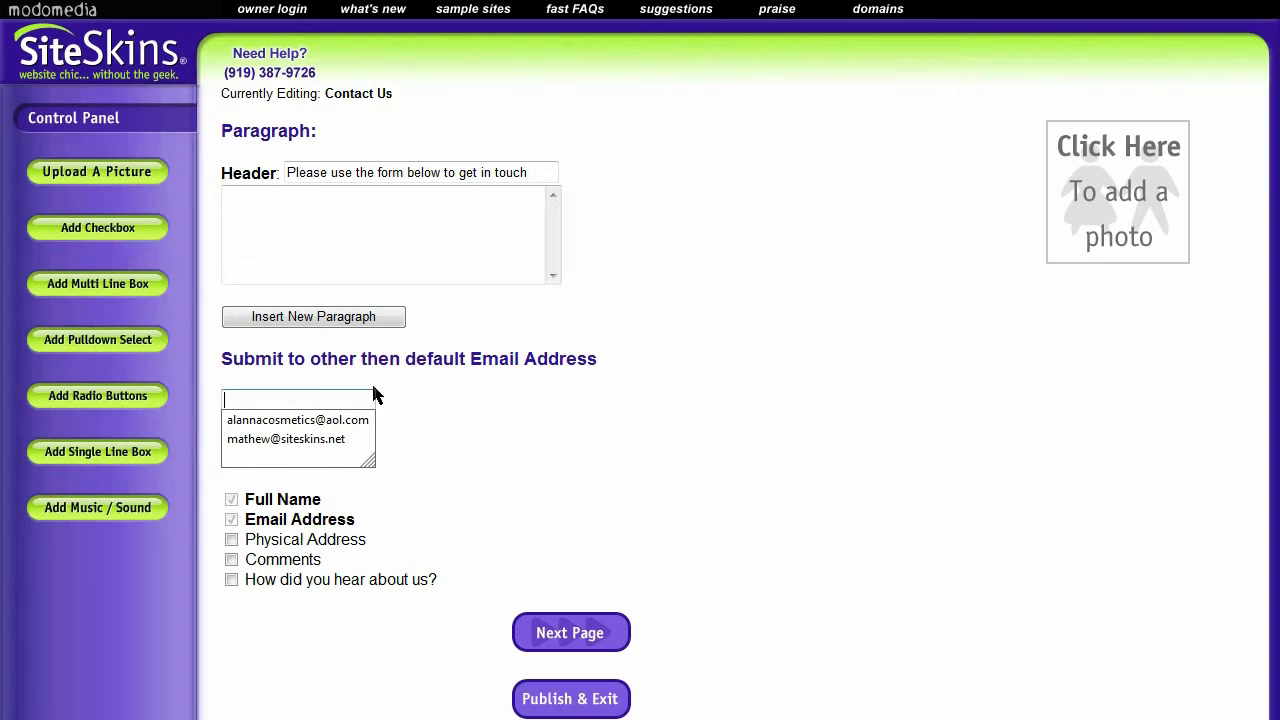
left_click(372, 386)
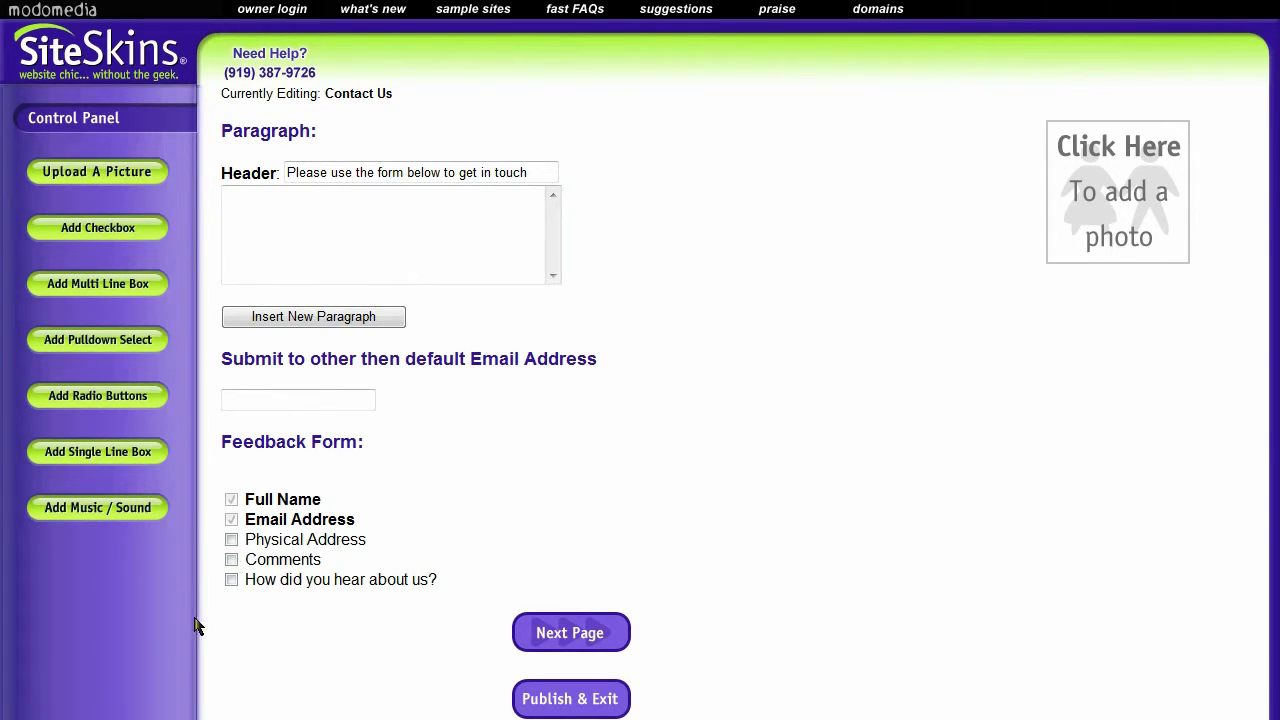
left_click(231, 560)
left_click(590, 704)
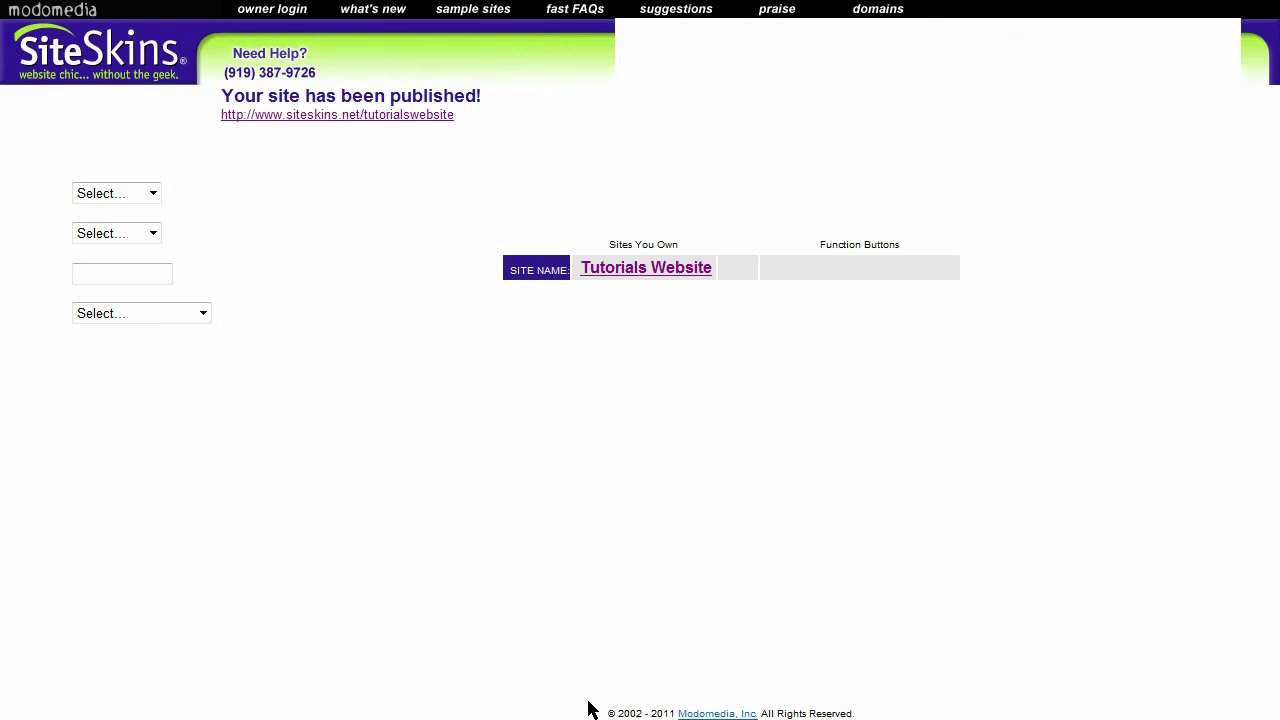
left_click(400, 117)
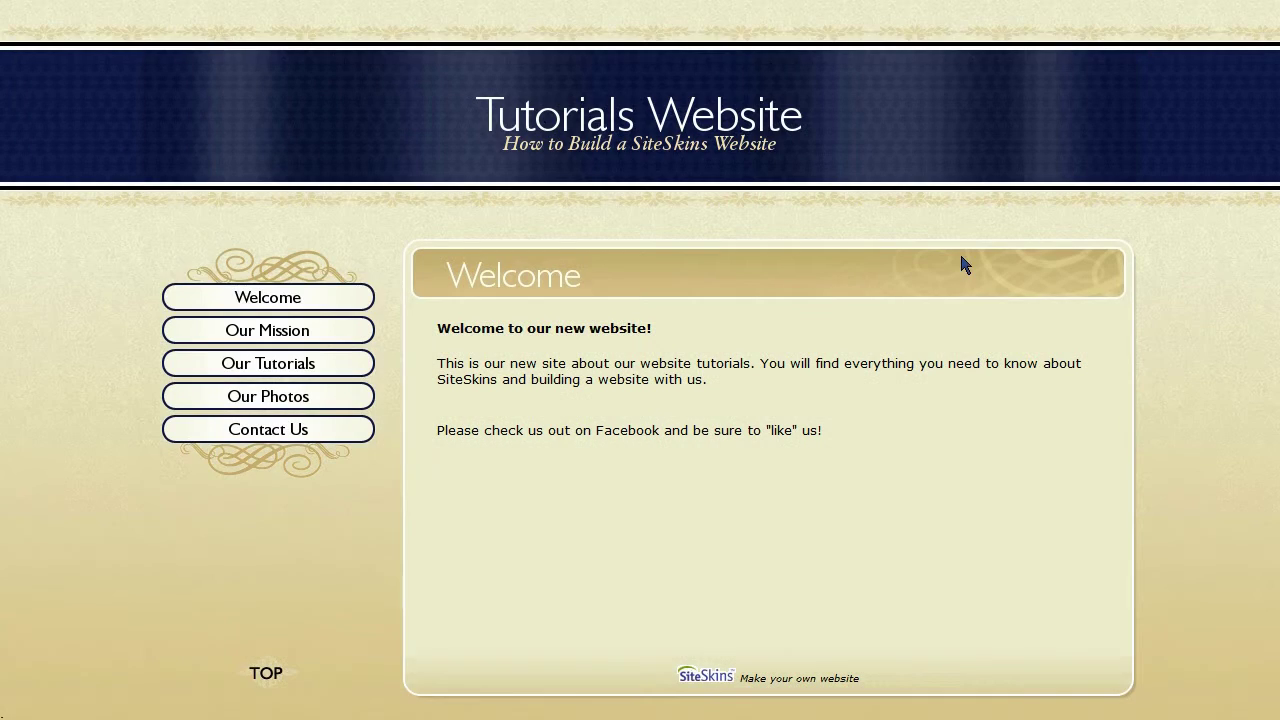
left_click(309, 429)
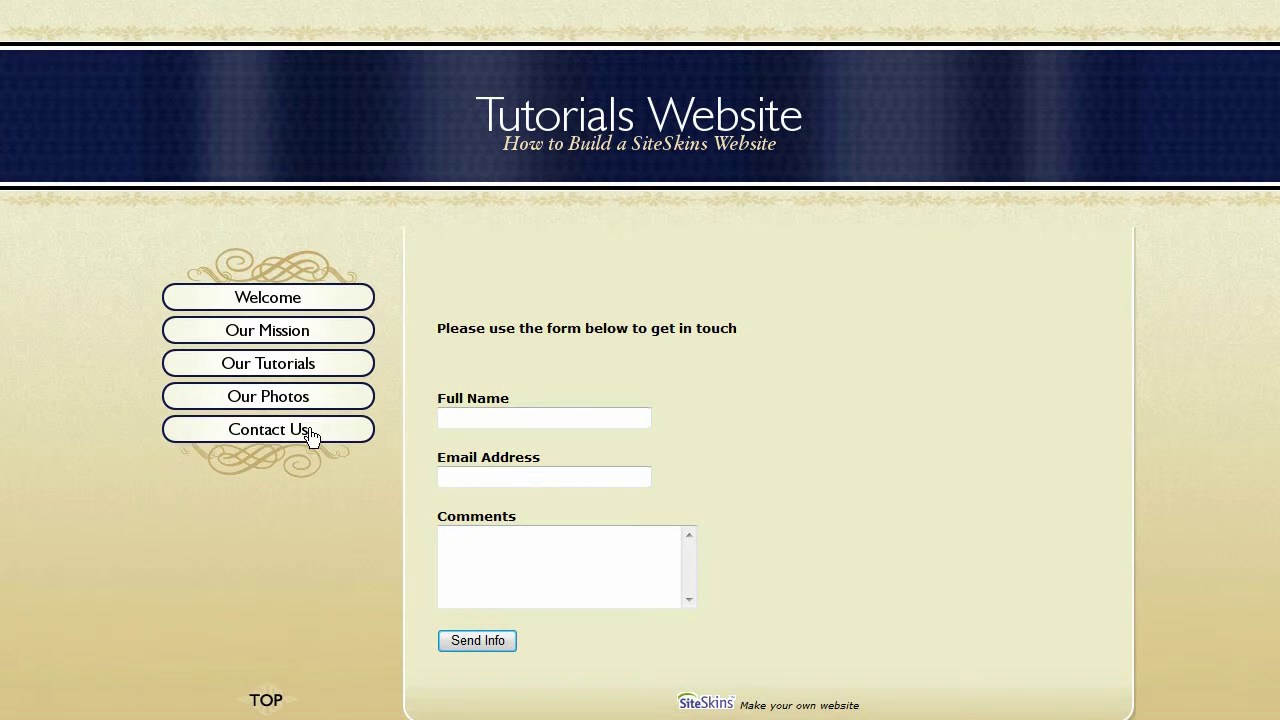
scroll(780, 481, "down", 1)
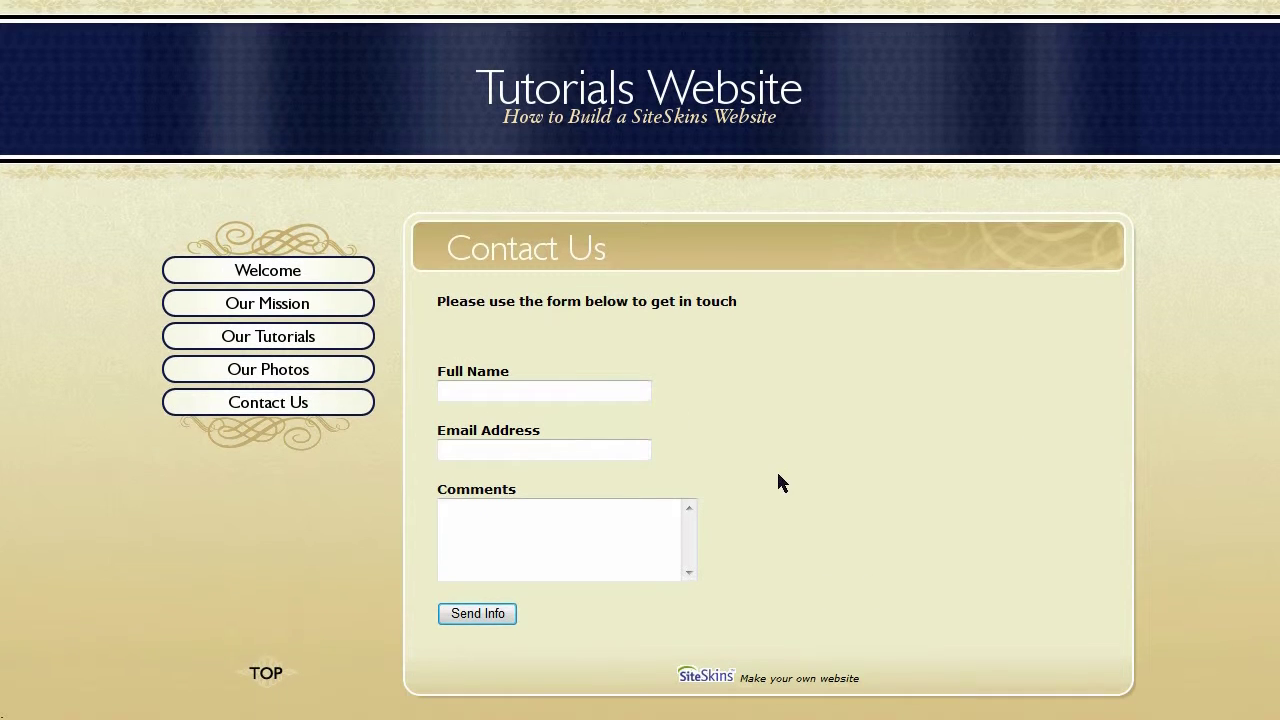
left_click(467, 395)
left_click(490, 450)
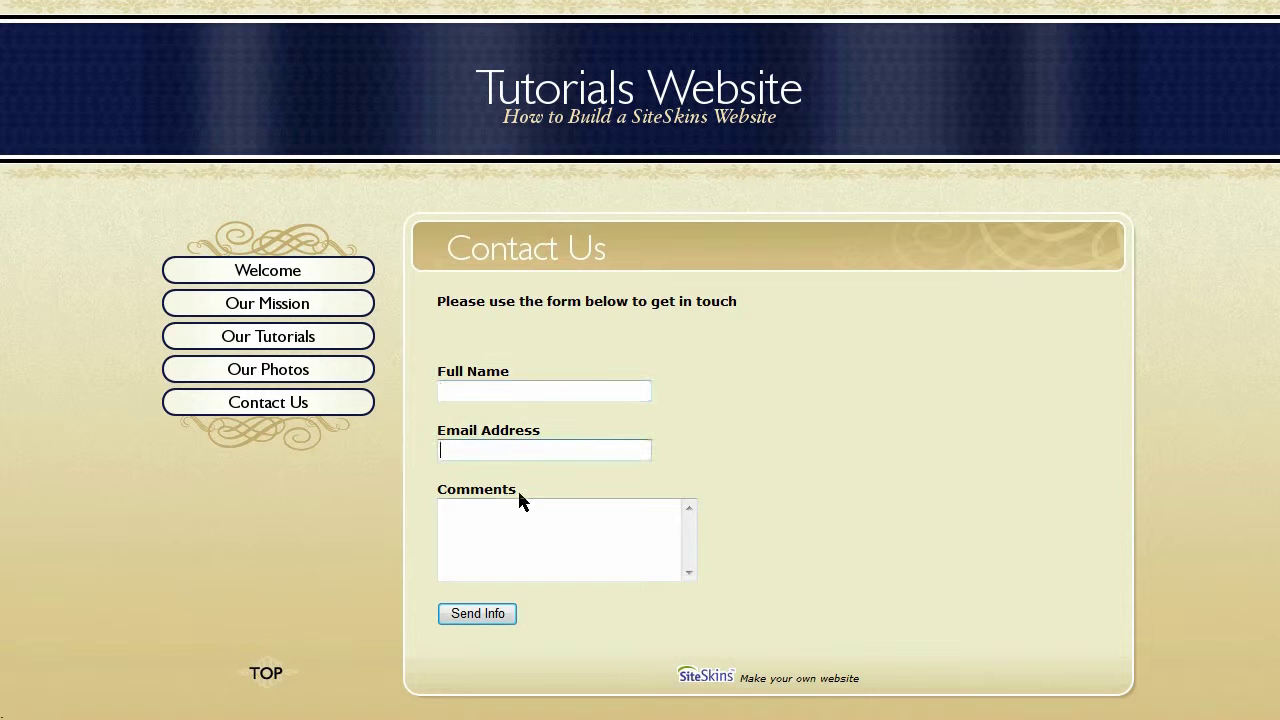
left_click(659, 521)
left_click(452, 374)
left_click(494, 457)
left_click(765, 402)
left_click(552, 446)
left_click(485, 510)
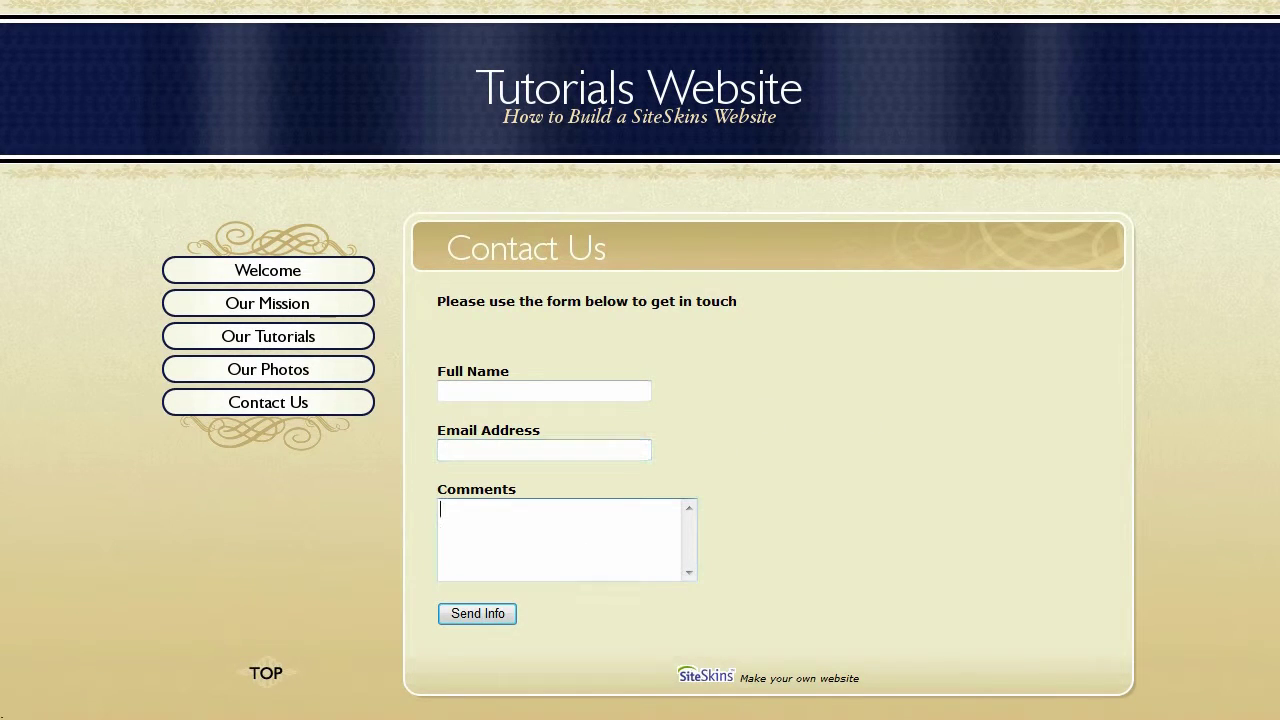
left_click(630, 527)
left_click(812, 521)
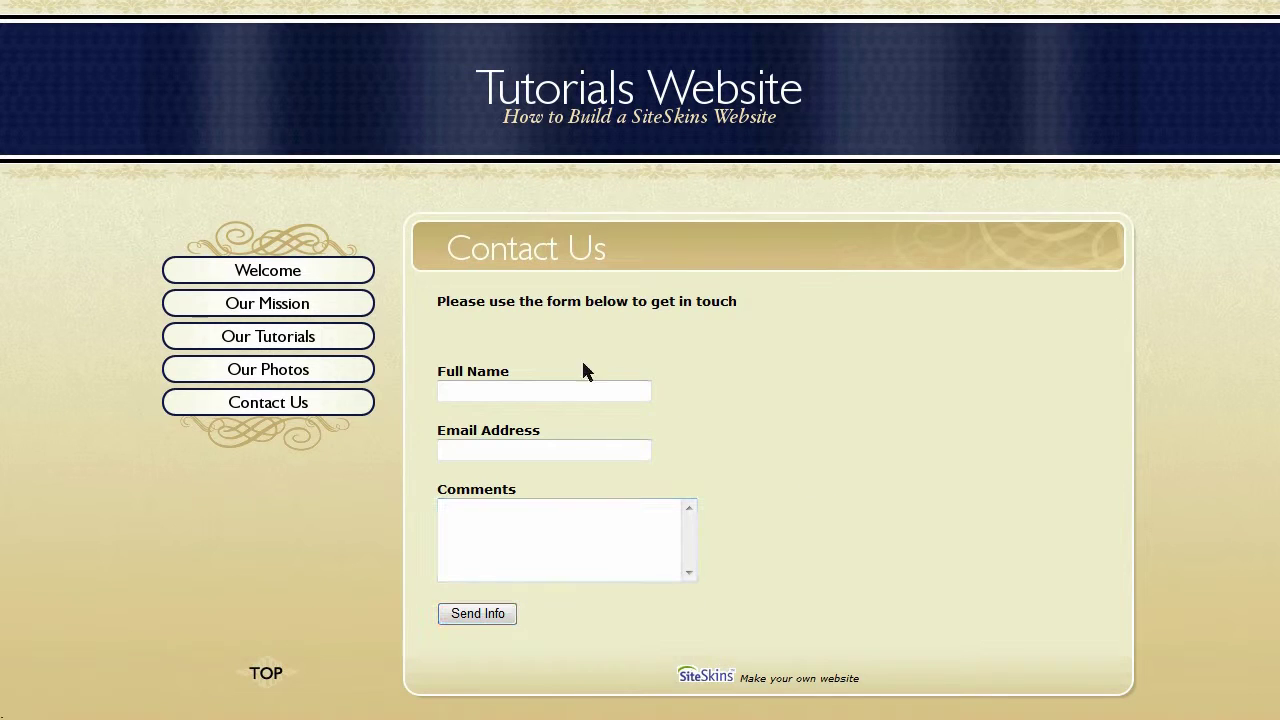
left_click_drag(438, 301, 679, 301)
left_click(790, 300)
scroll(827, 432, "up", 1)
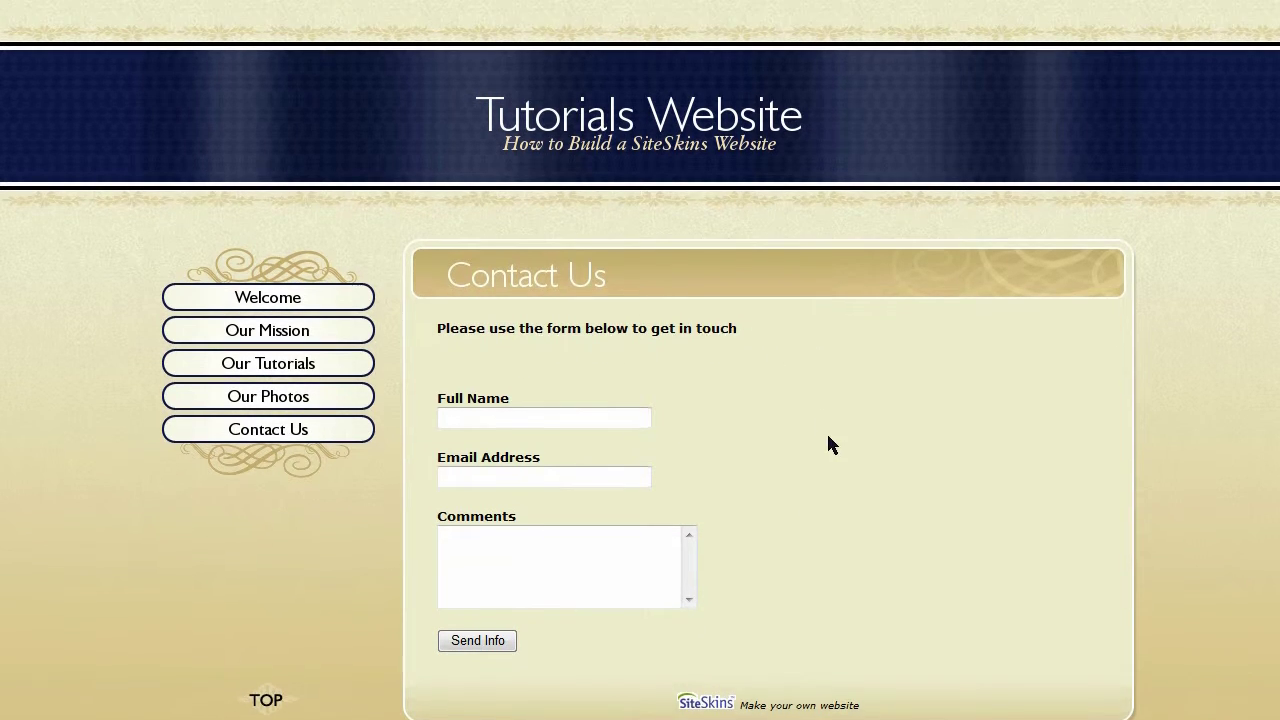
scroll(828, 427, "down", 1)
scroll(828, 427, "up", 1)
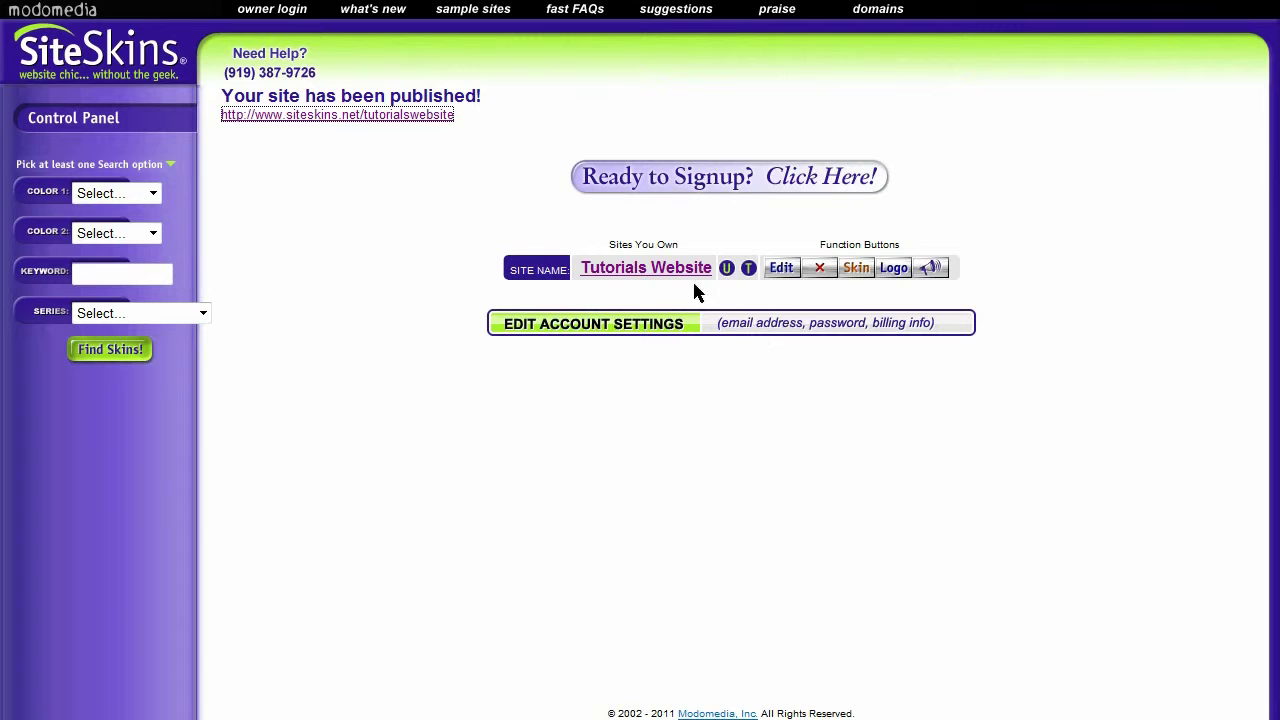
left_click(781, 269)
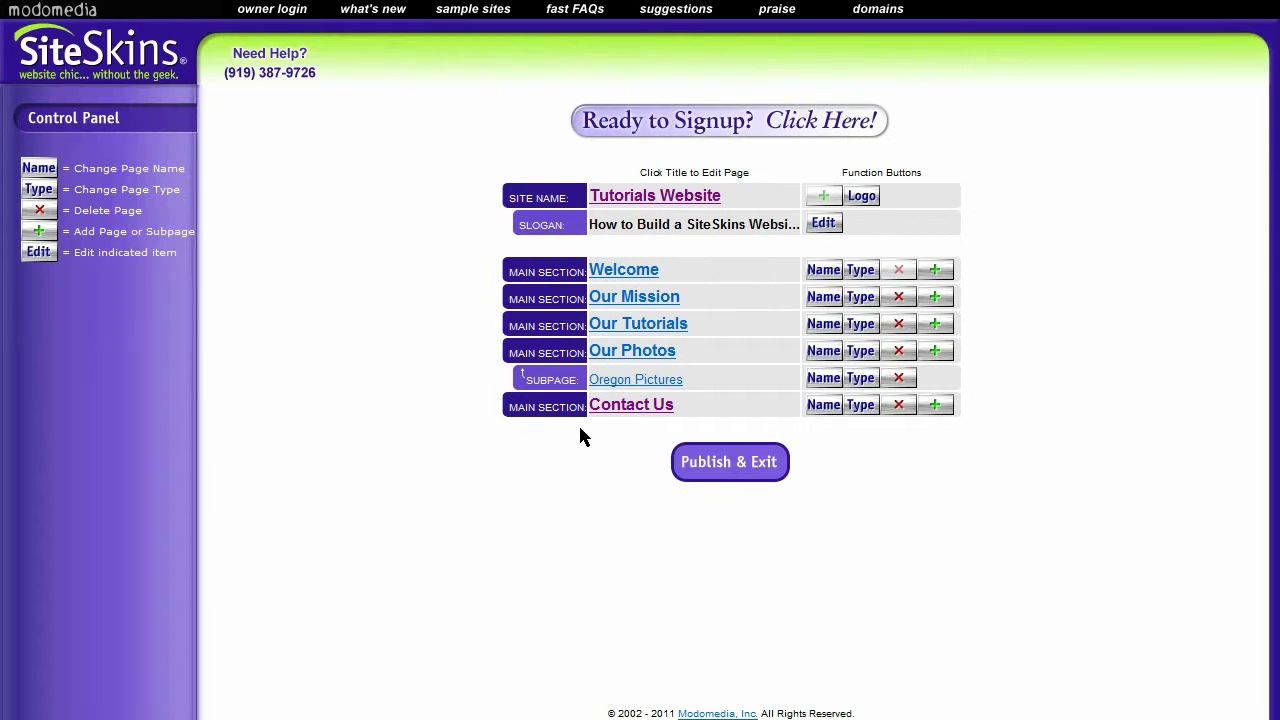
left_click(627, 410)
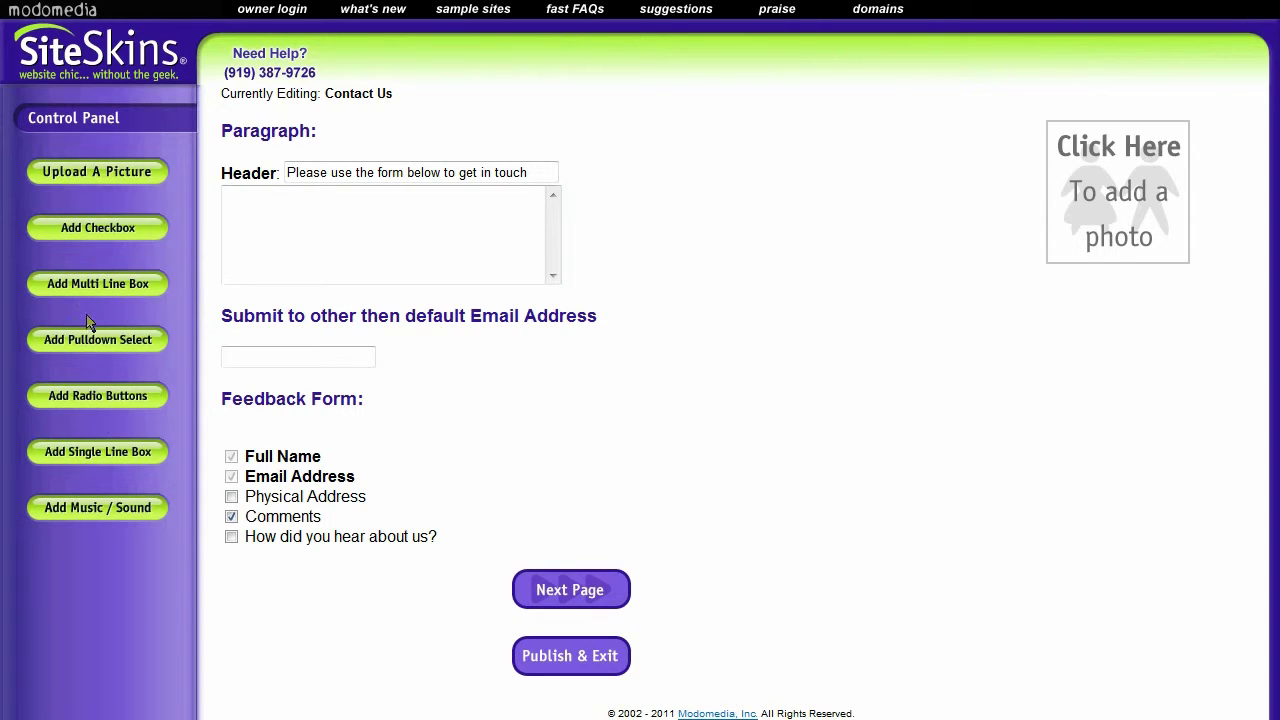
Add a checkbox described 'I have read and understand the terms of the agreement'
left_click(84, 234)
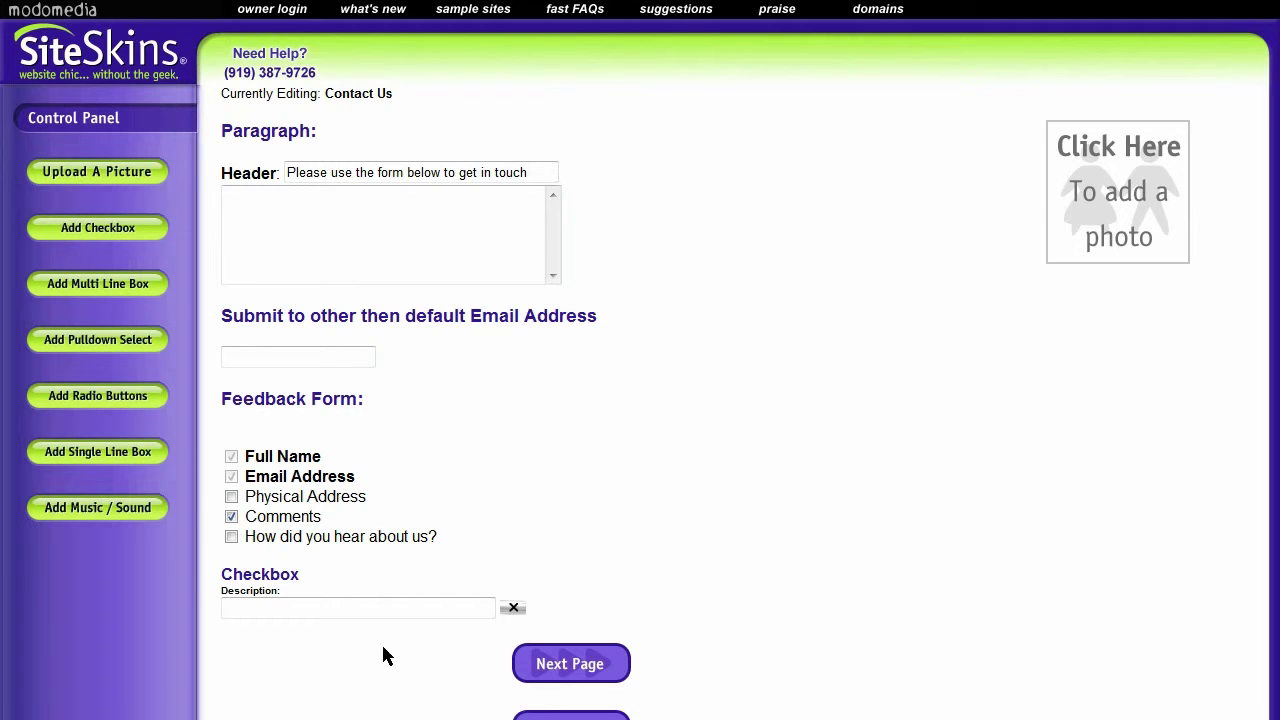
left_click(239, 609)
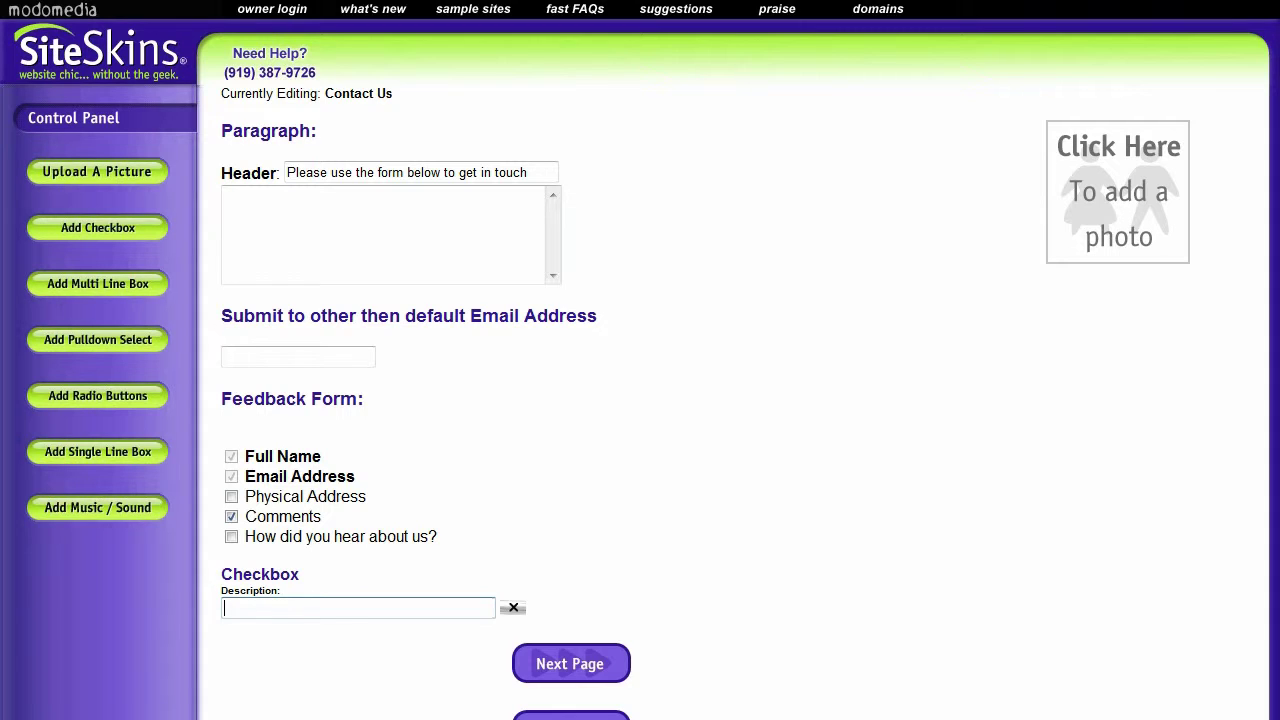
type("I have read and understand the ")
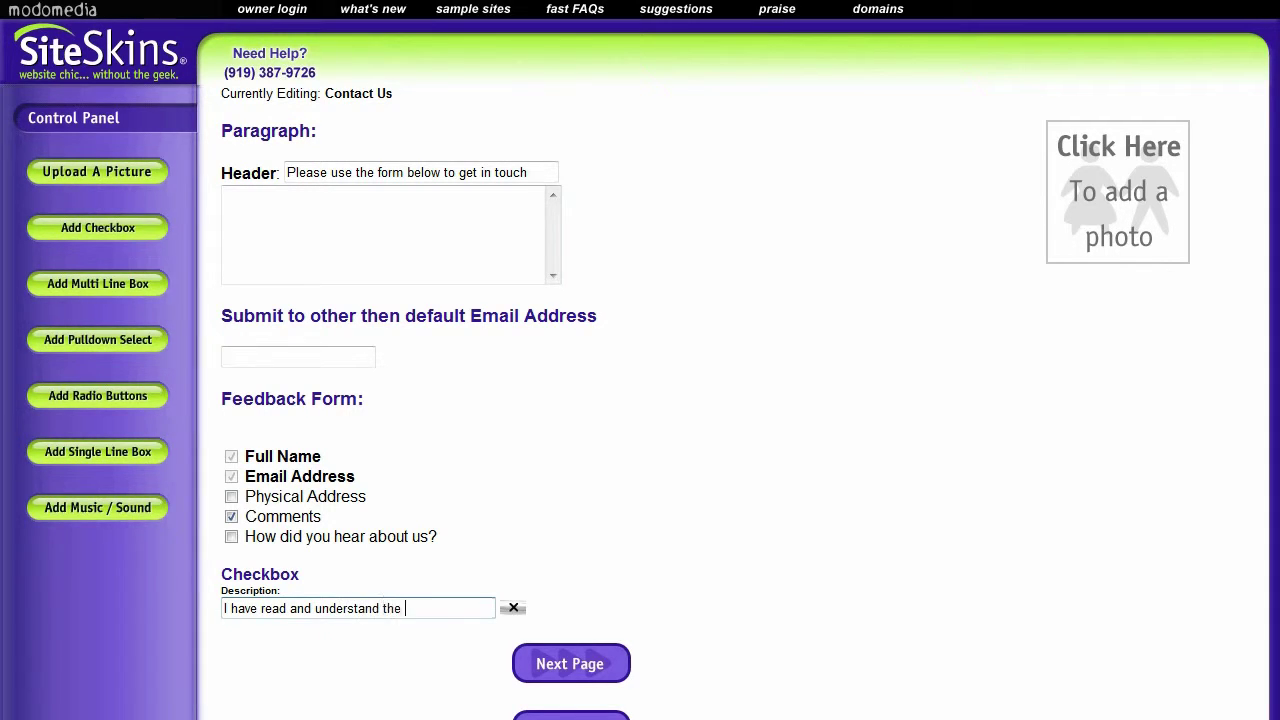
type("terms of the agreement")
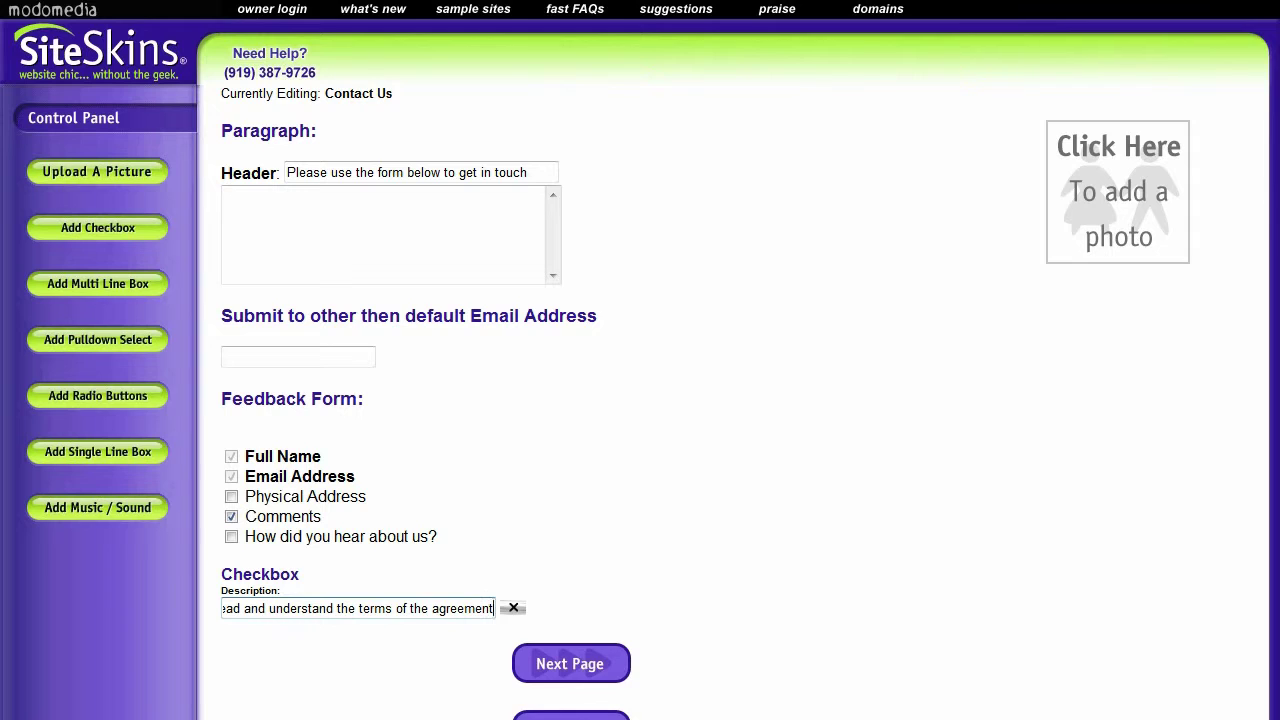
left_click(844, 616)
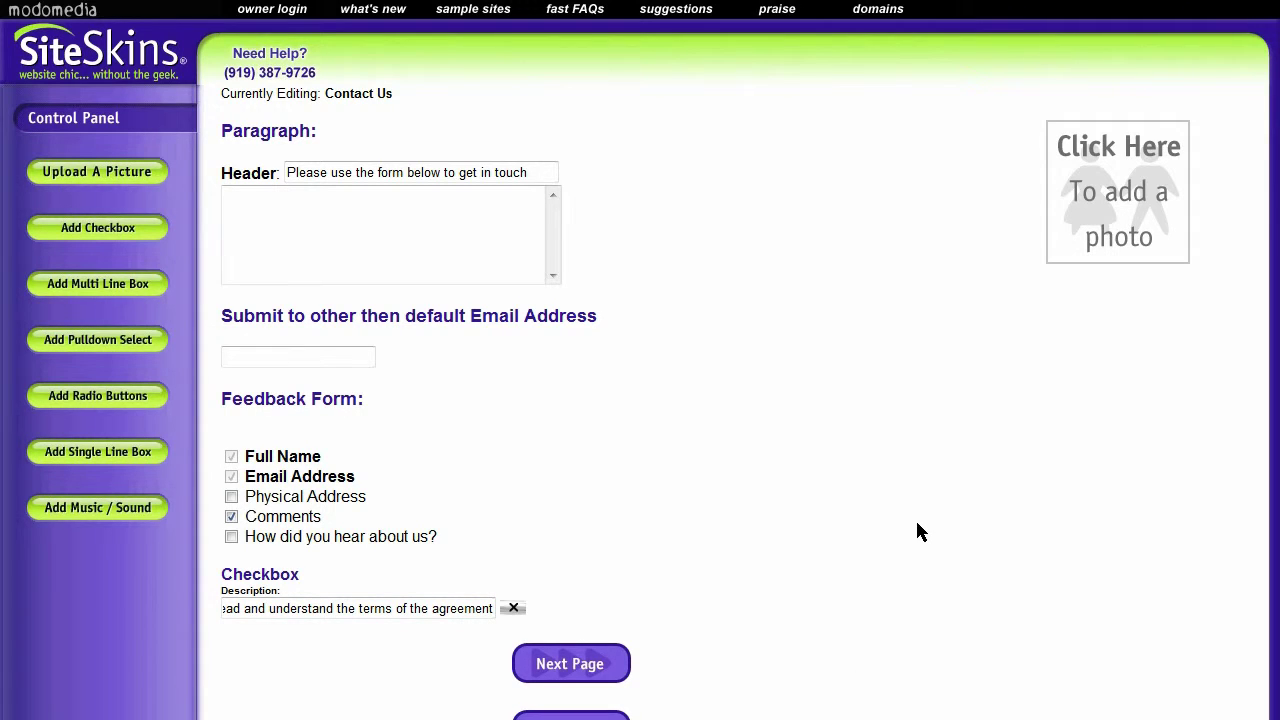
scroll(740, 532, "down", 1)
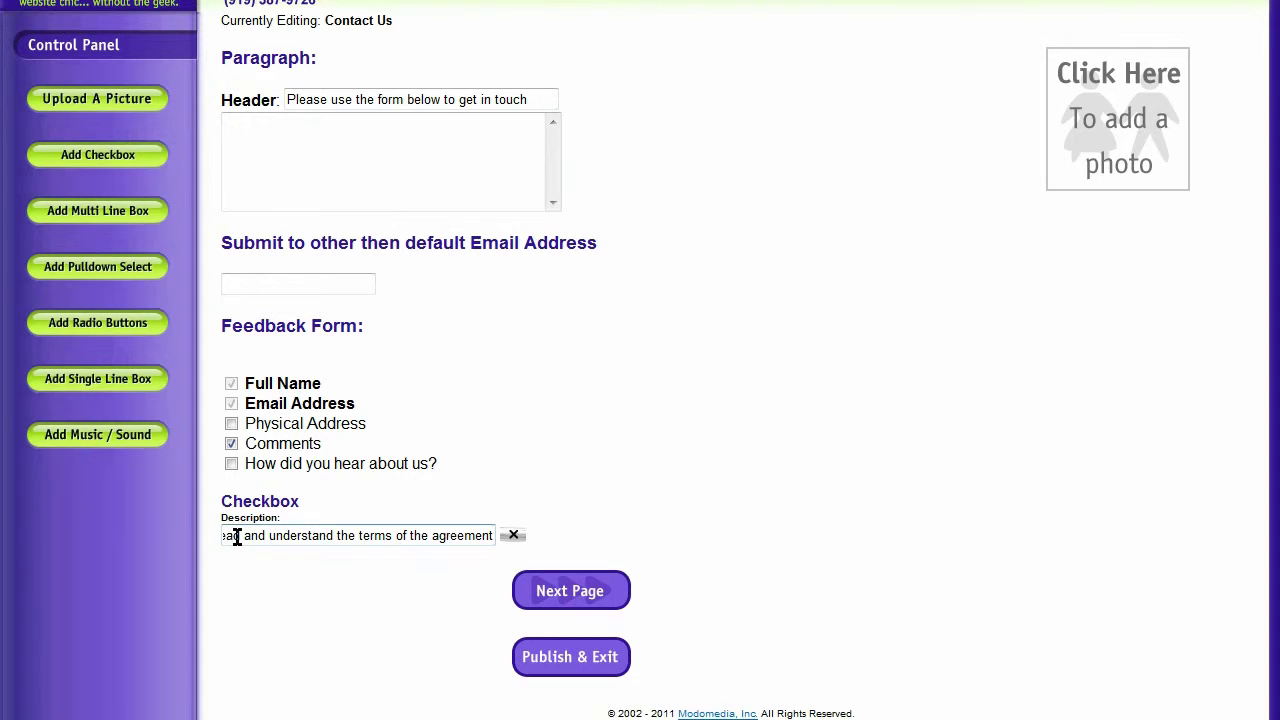
left_click_drag(336, 536, 223, 540)
left_click(288, 532)
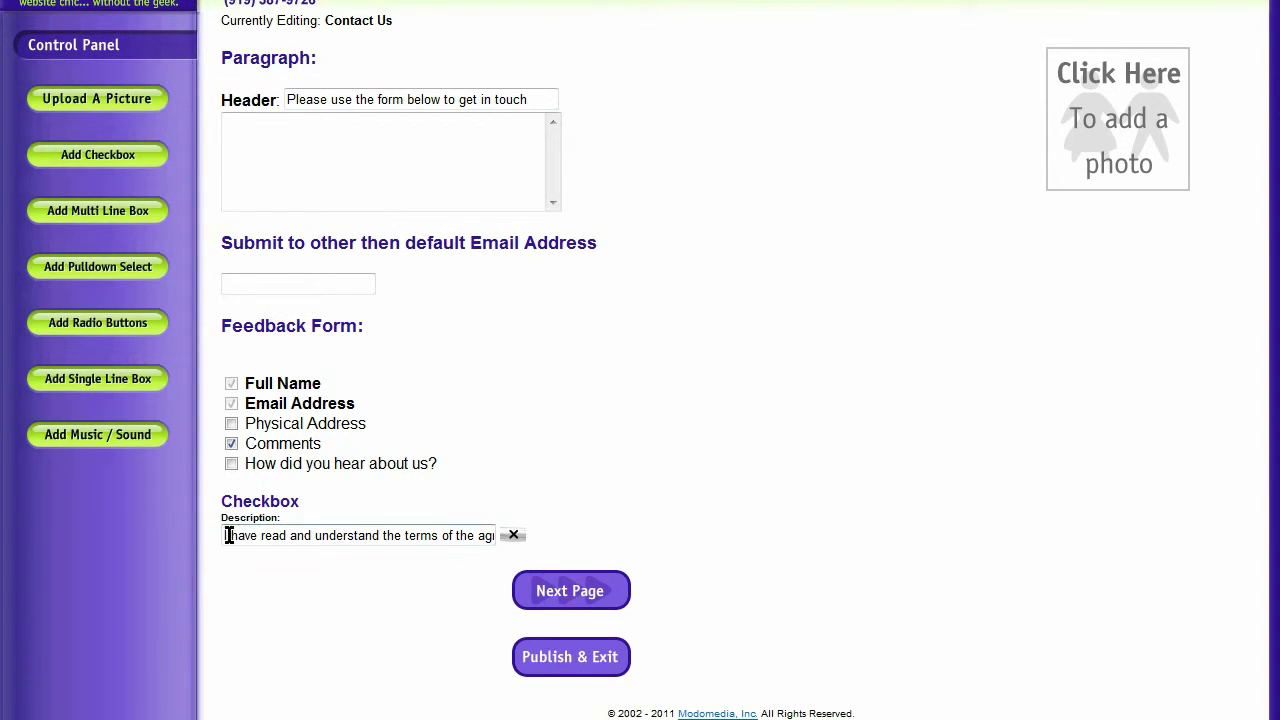
left_click(348, 537)
scroll(760, 487, "up", 1)
scroll(760, 487, "down", 1)
left_click(249, 537)
Add a multi-line text box described 'Please describe how you would like to engage our services.'
left_click(83, 210)
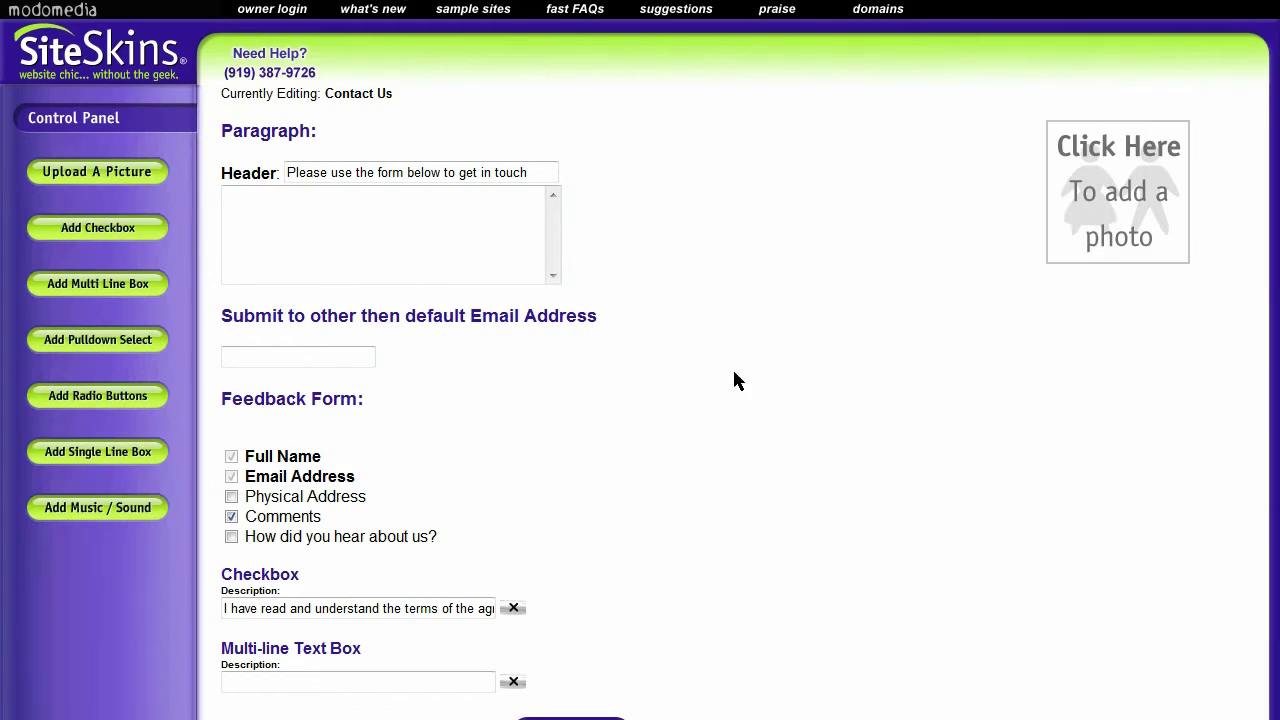
scroll(733, 380, "down", 3)
left_click(291, 534)
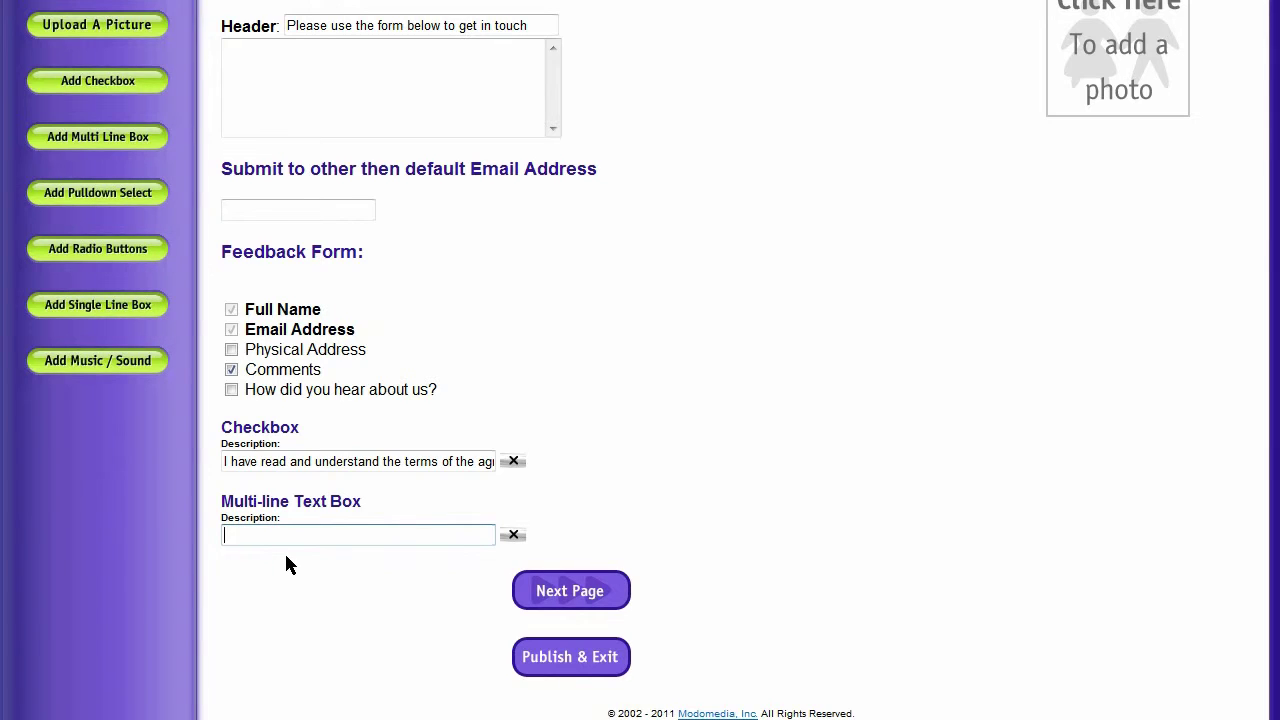
type("Please describe how you would like to")
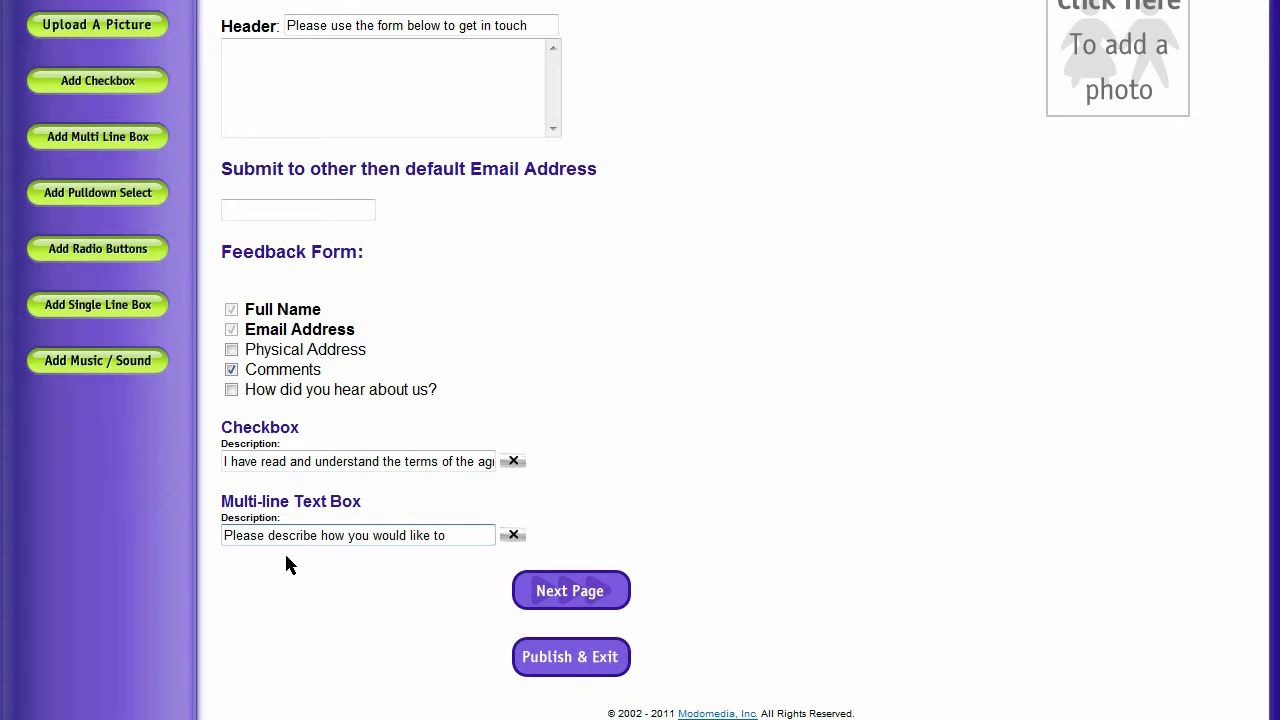
type(" engage our ser")
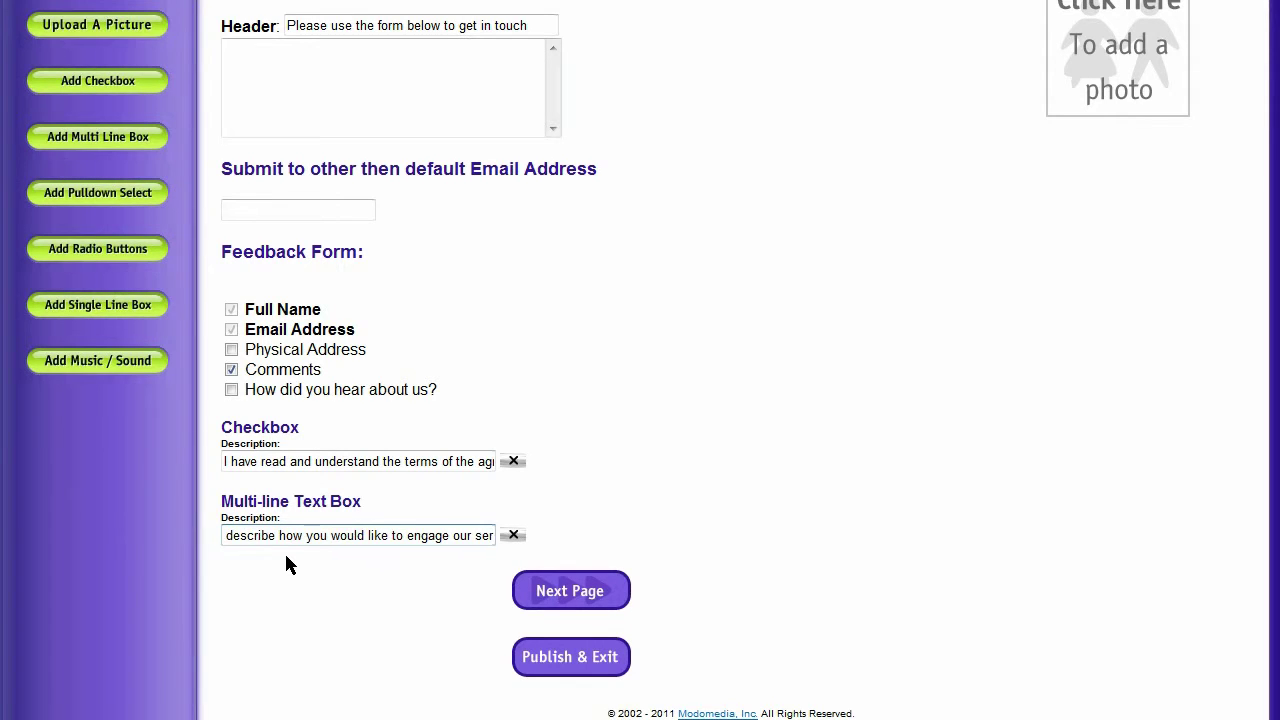
type("vices")
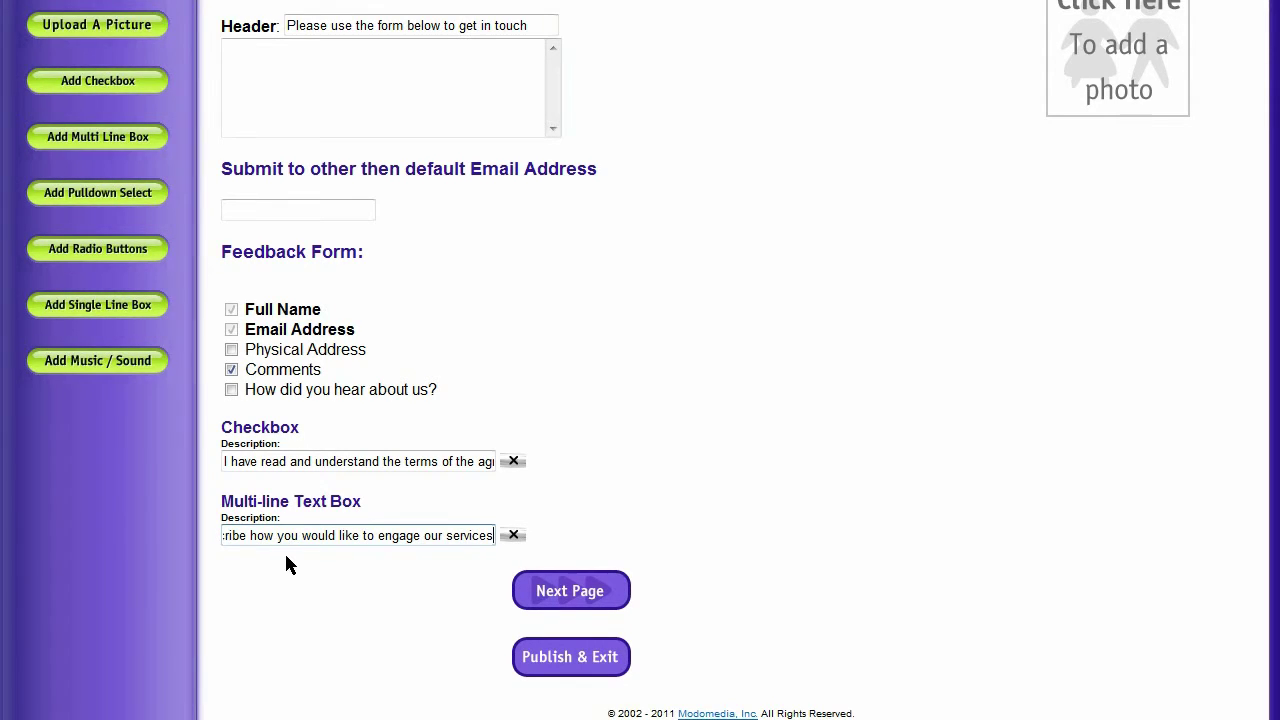
type(".")
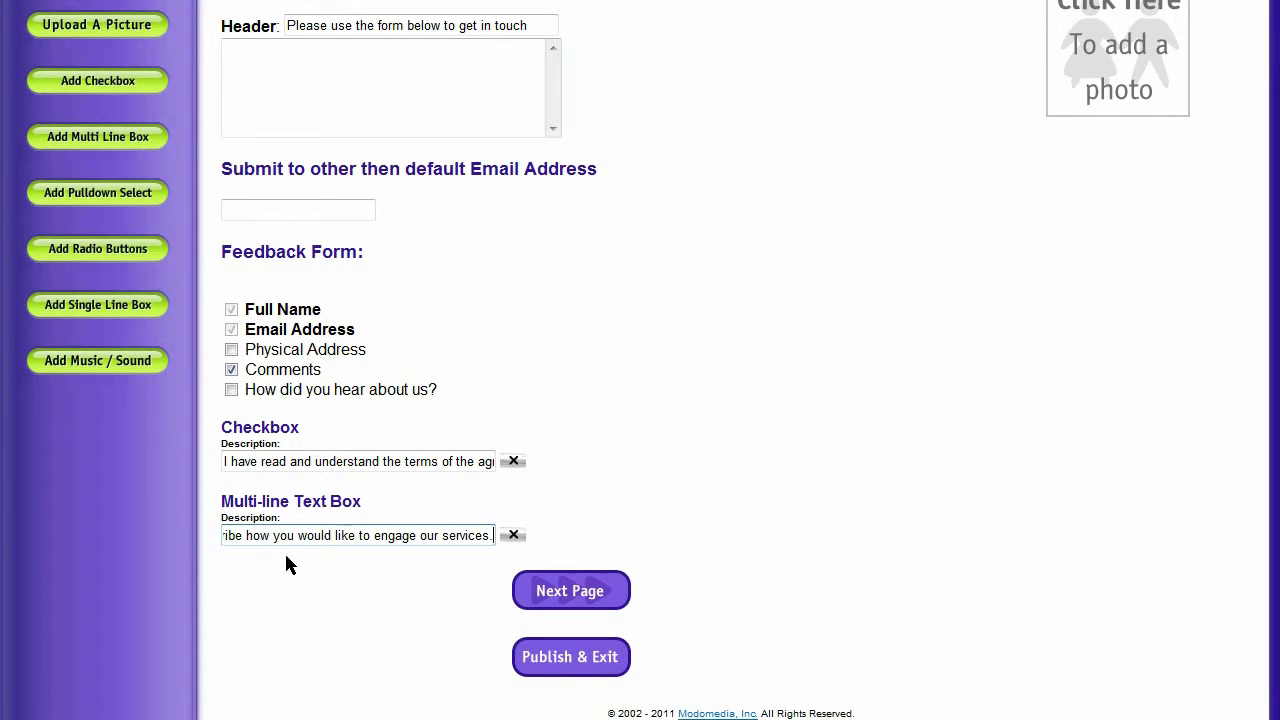
Replace the description's final period with a colon and insert 'in detail' after 'describe'
key("BackSpace")
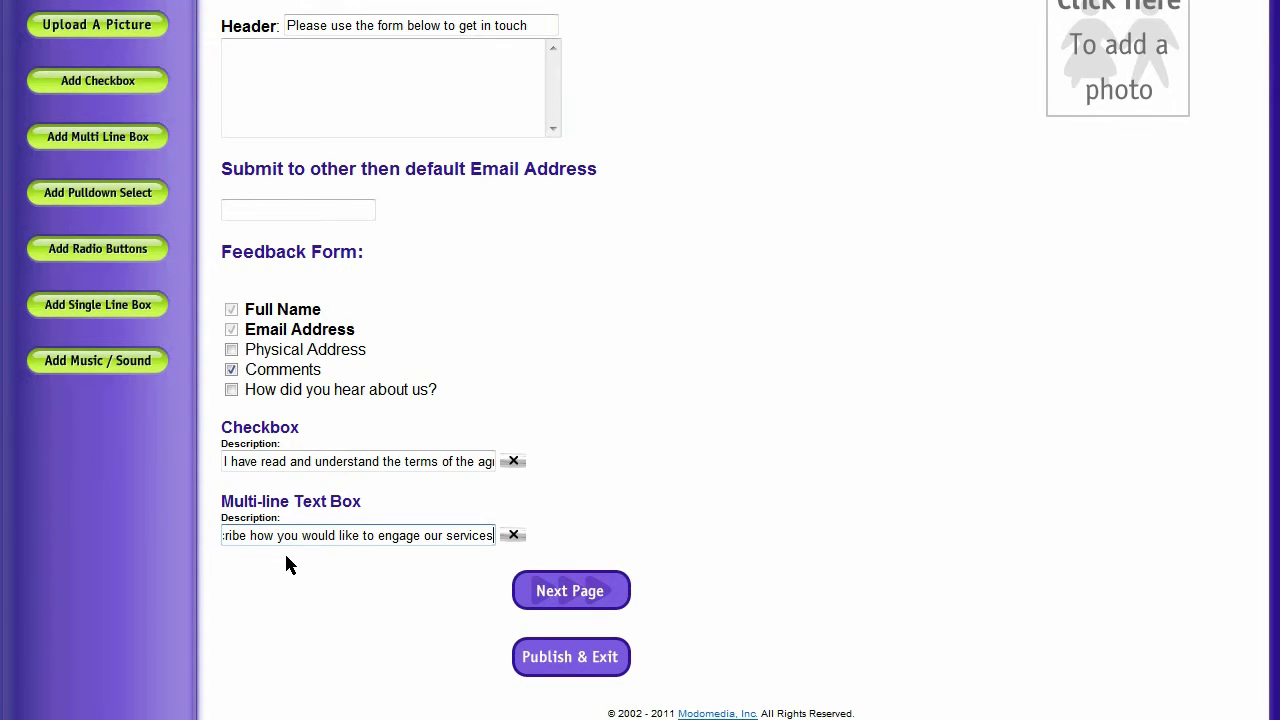
type(":")
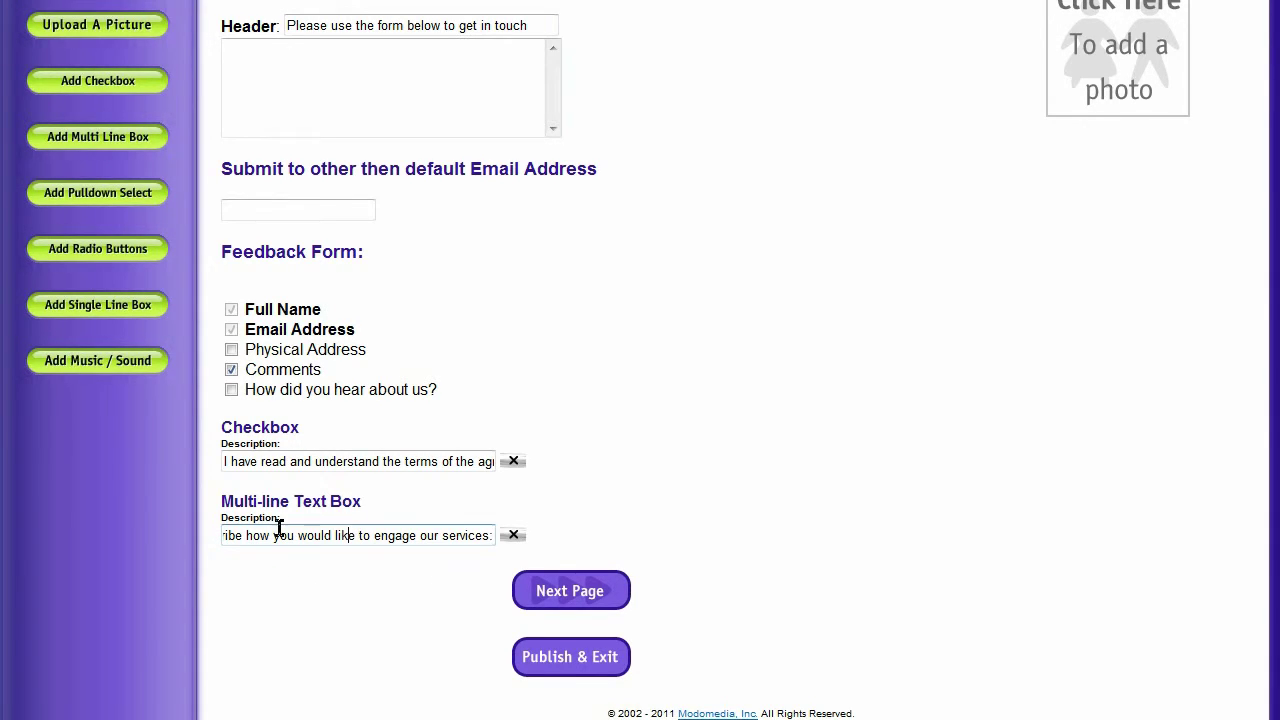
left_click(277, 534)
left_click(243, 535)
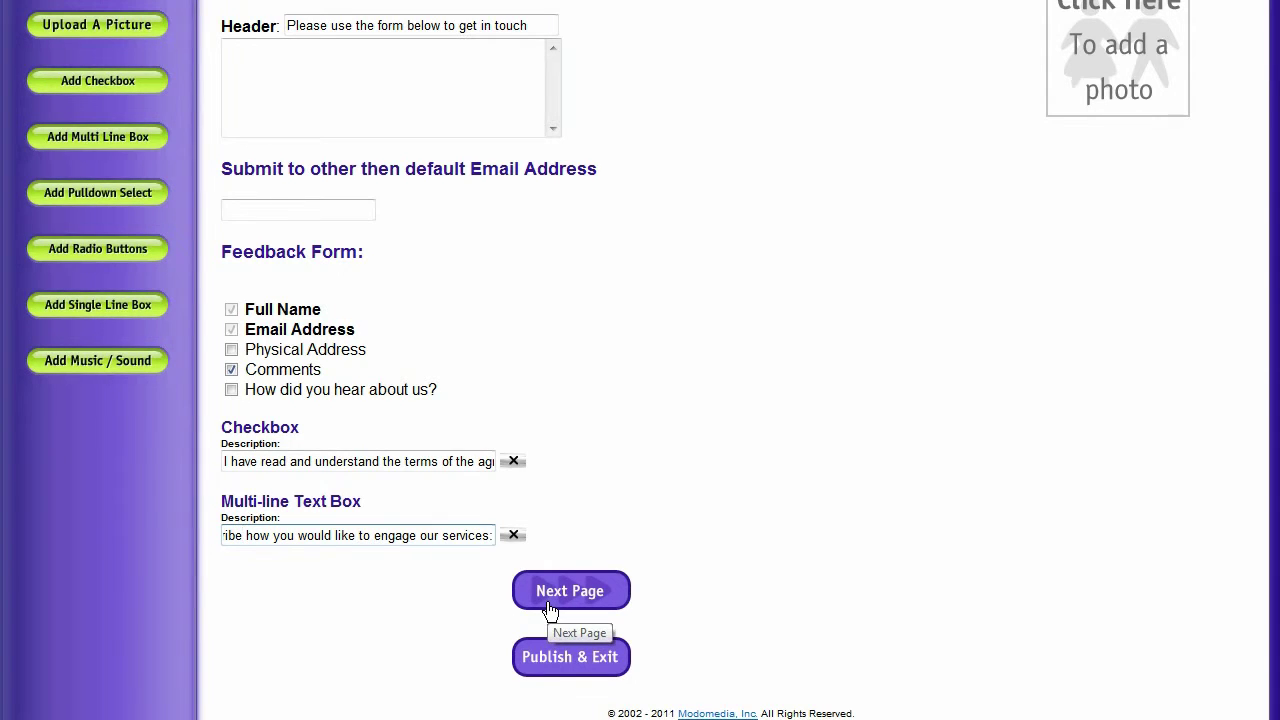
type("in detail")
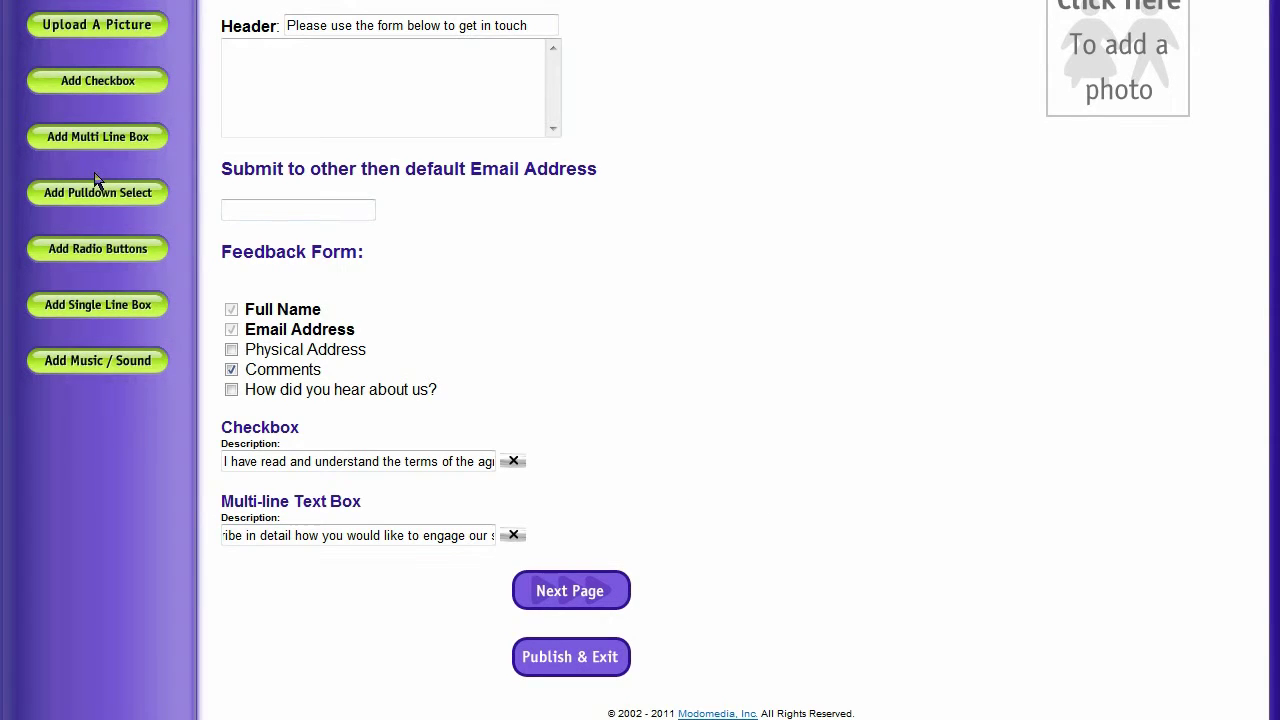
Add a single-line text box with the prompt 'Please give us a short description of your problem:'
left_click(76, 313)
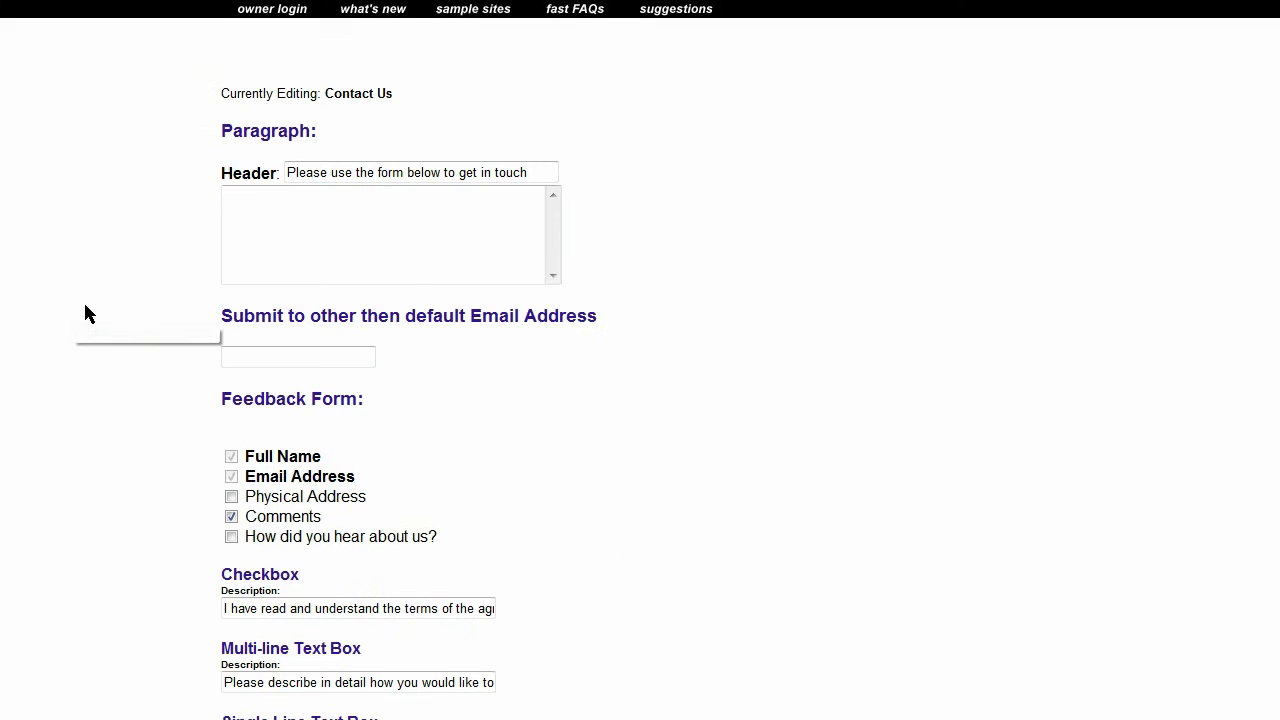
scroll(888, 407, "down", 3)
left_click(311, 535)
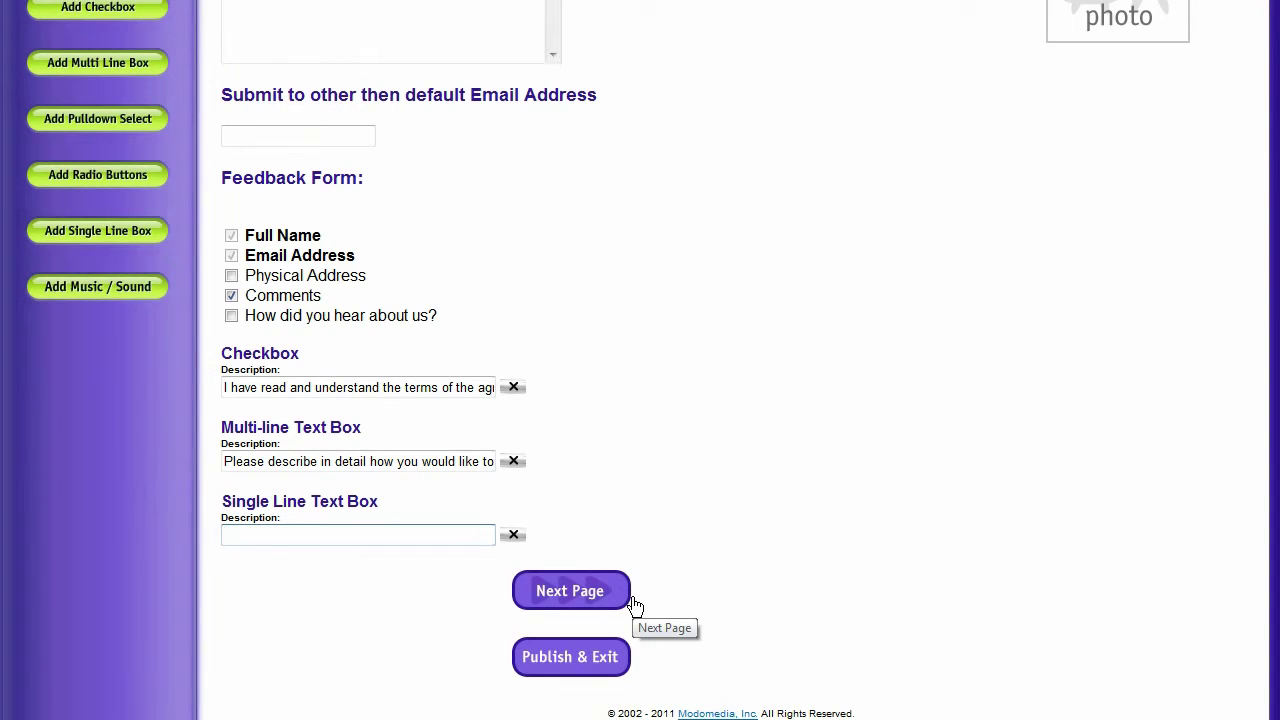
type("Please give us a shor t")
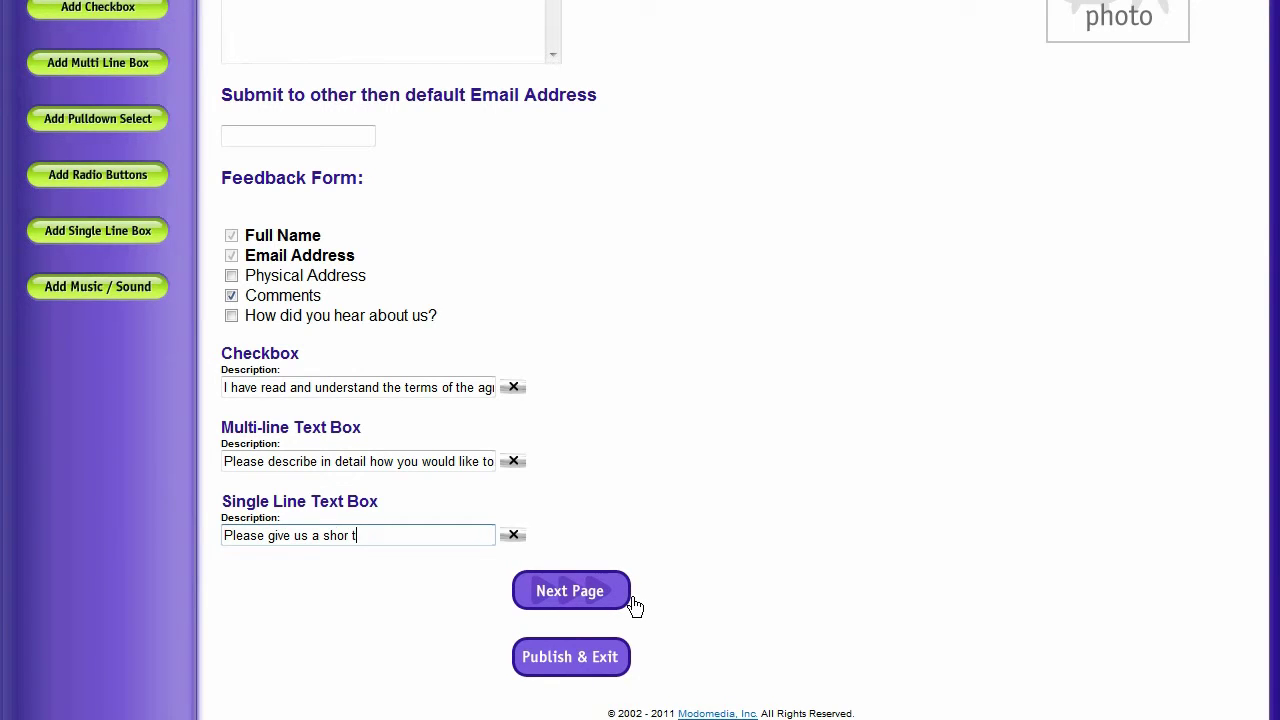
type("t description of your problem:")
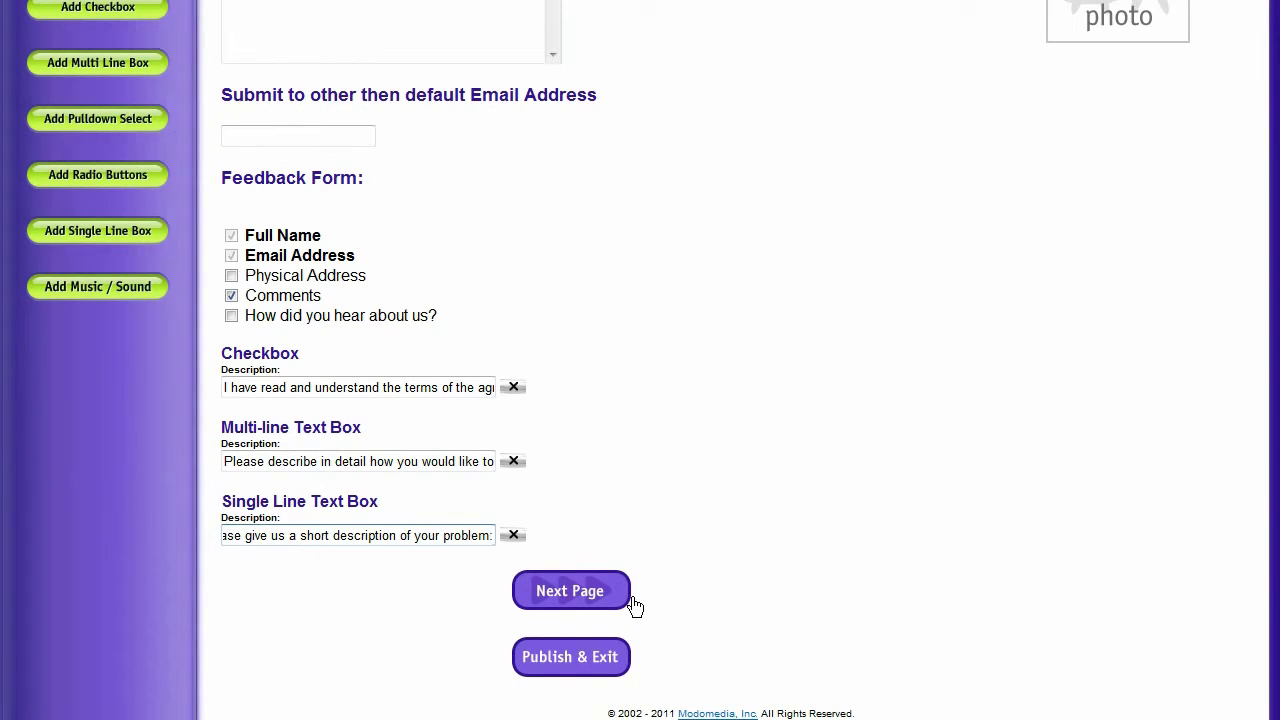
left_click(369, 536)
scroll(720, 488, "up", 3)
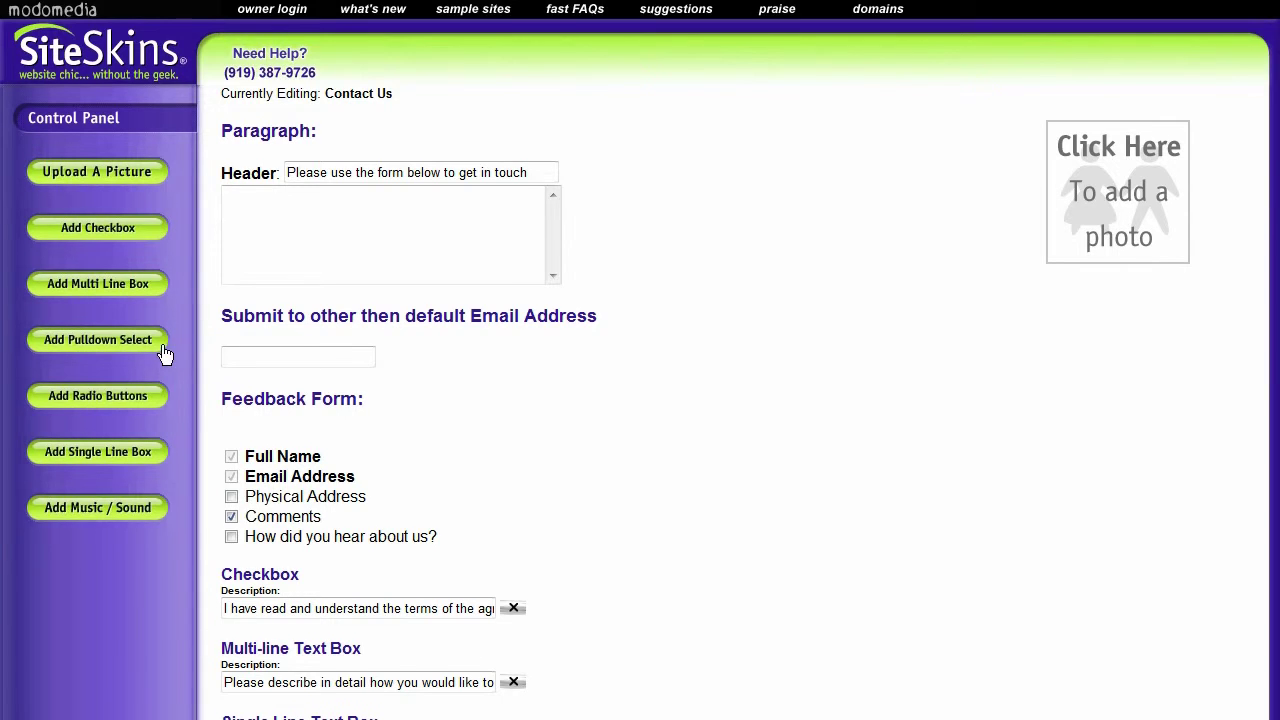
scroll(165, 354, "down", 2)
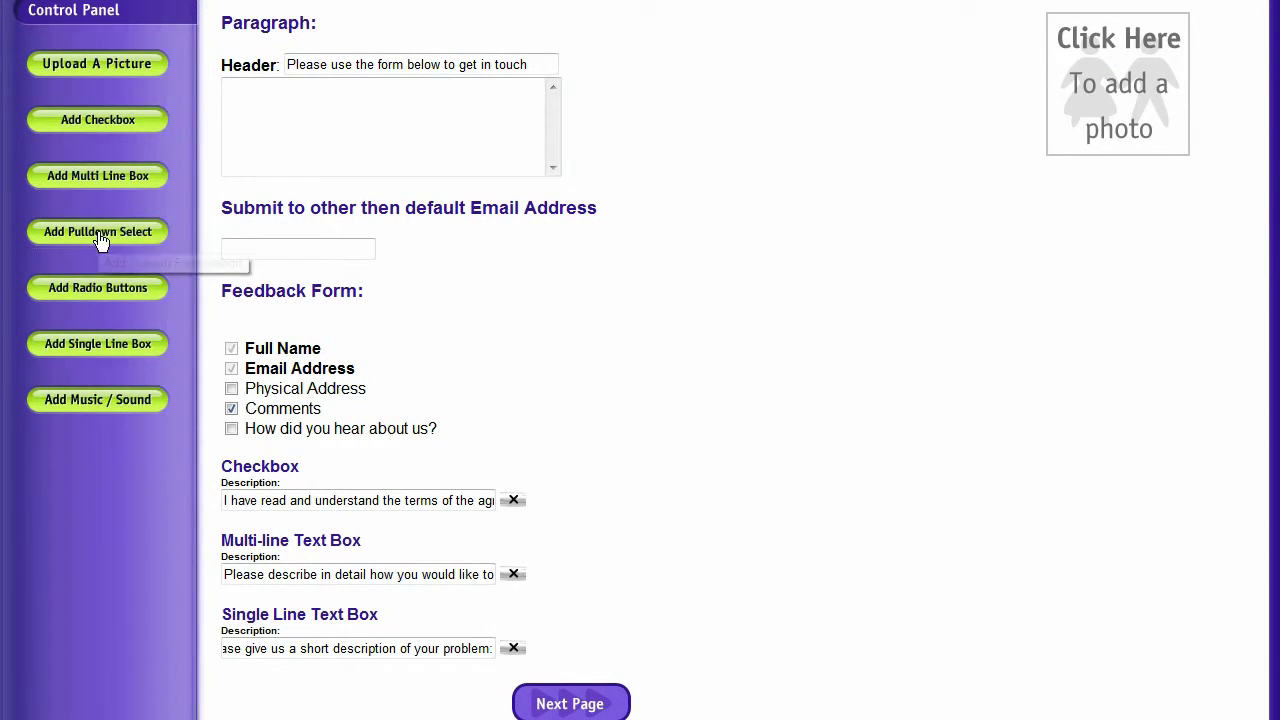
Add a dropdown menu asking 'What type of property are you interested in?'
left_click(100, 235)
scroll(814, 443, "down", 6)
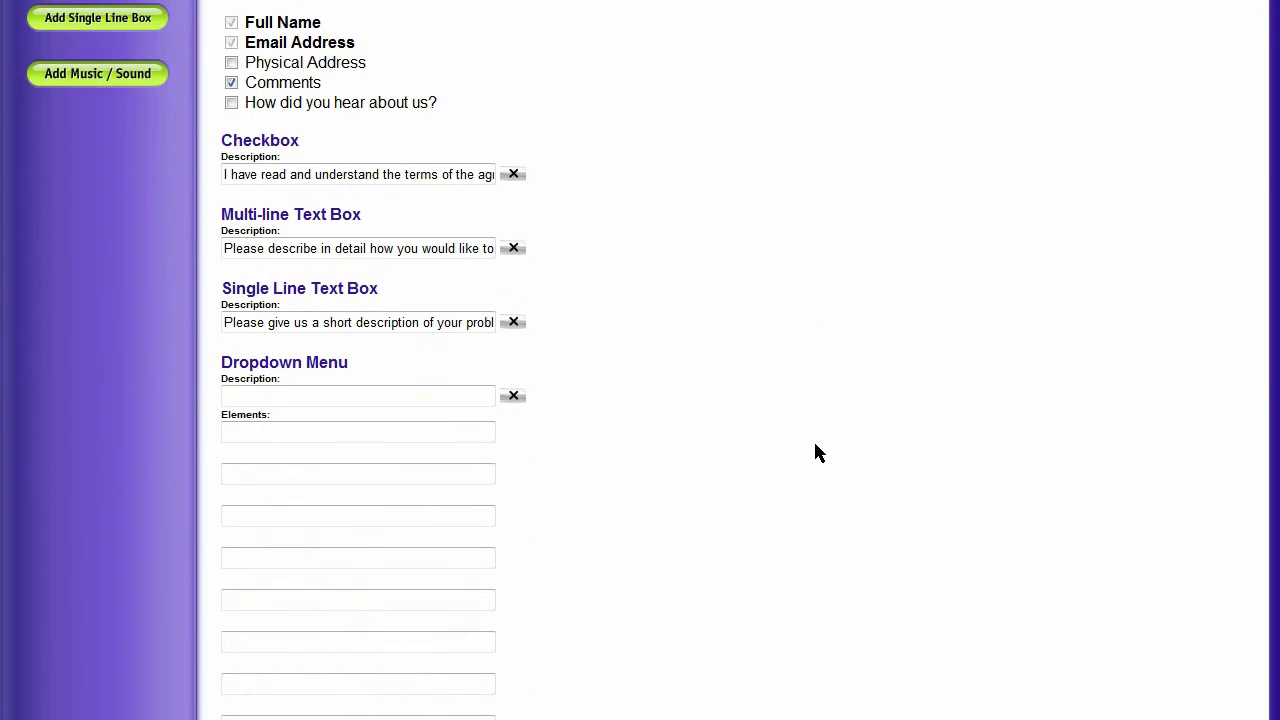
left_click(330, 397)
left_click(363, 511)
left_click(351, 563)
left_click(337, 600)
left_click(346, 645)
left_click(309, 393)
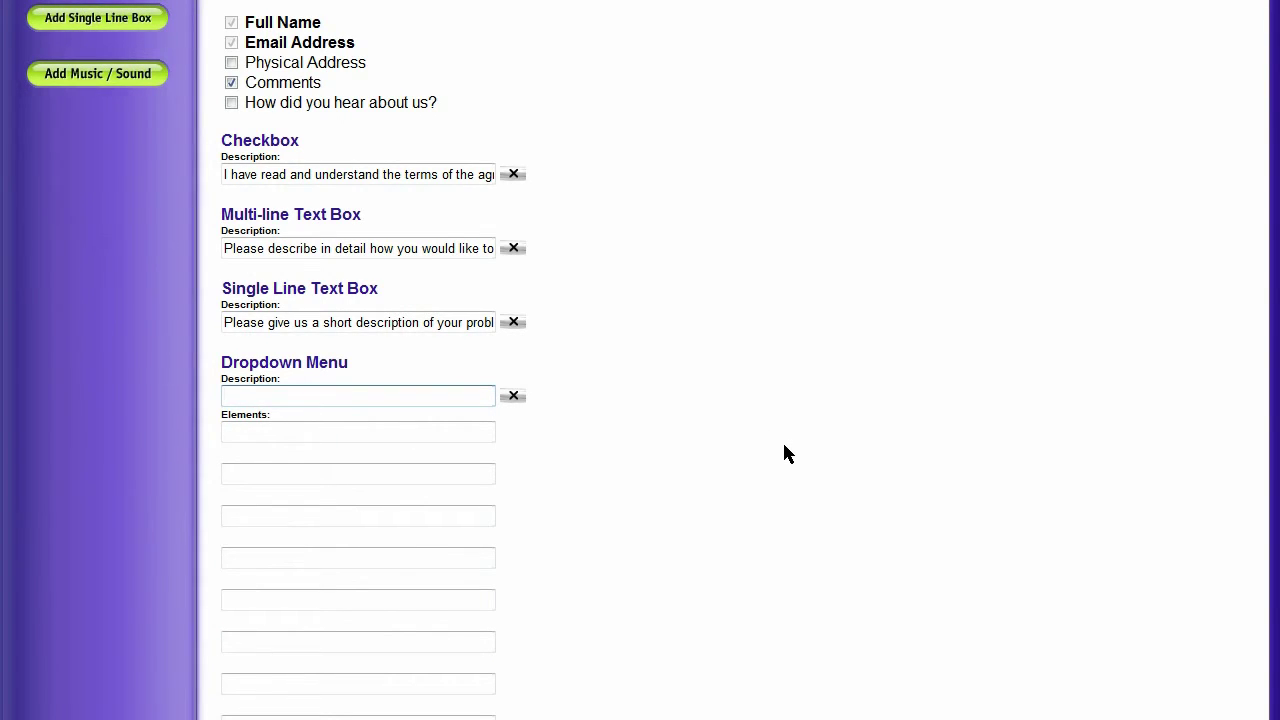
type("What type of proper")
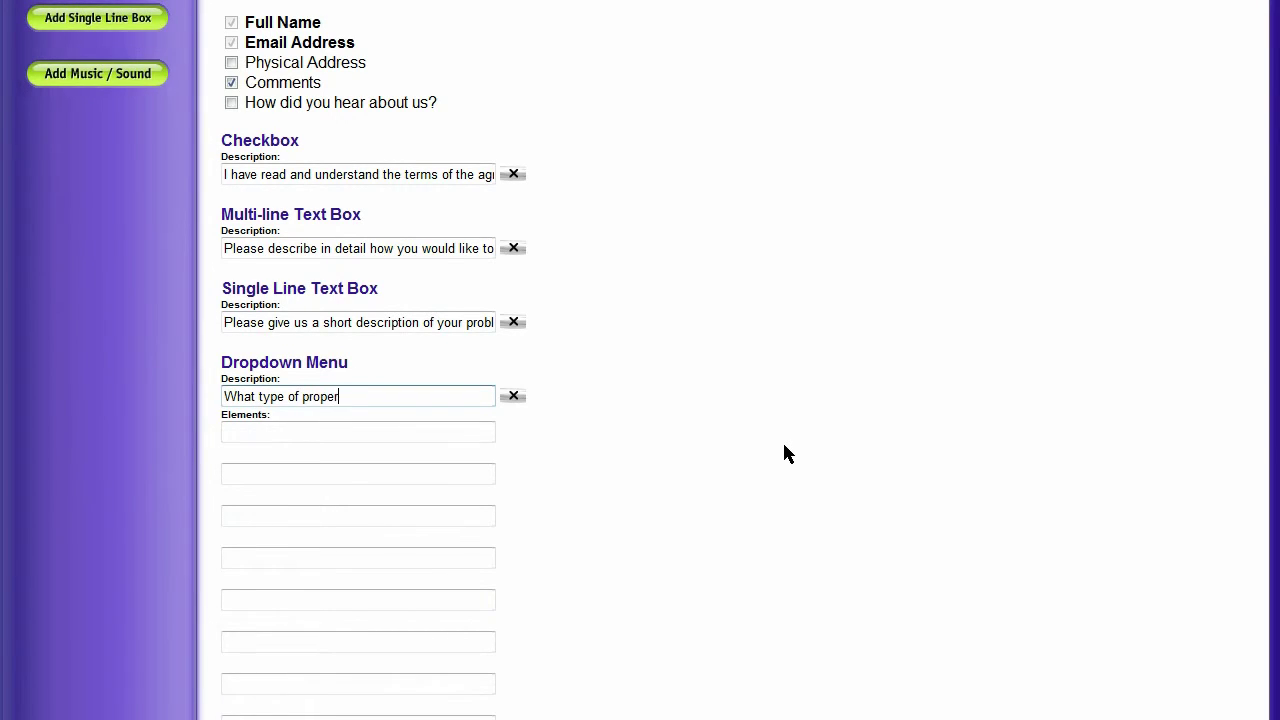
type("ty are you int")
type("erested in?")
key("Tab")
Enter the dropdown options Residential, Commercial, Lot and Home with a Pool
key("Tab")
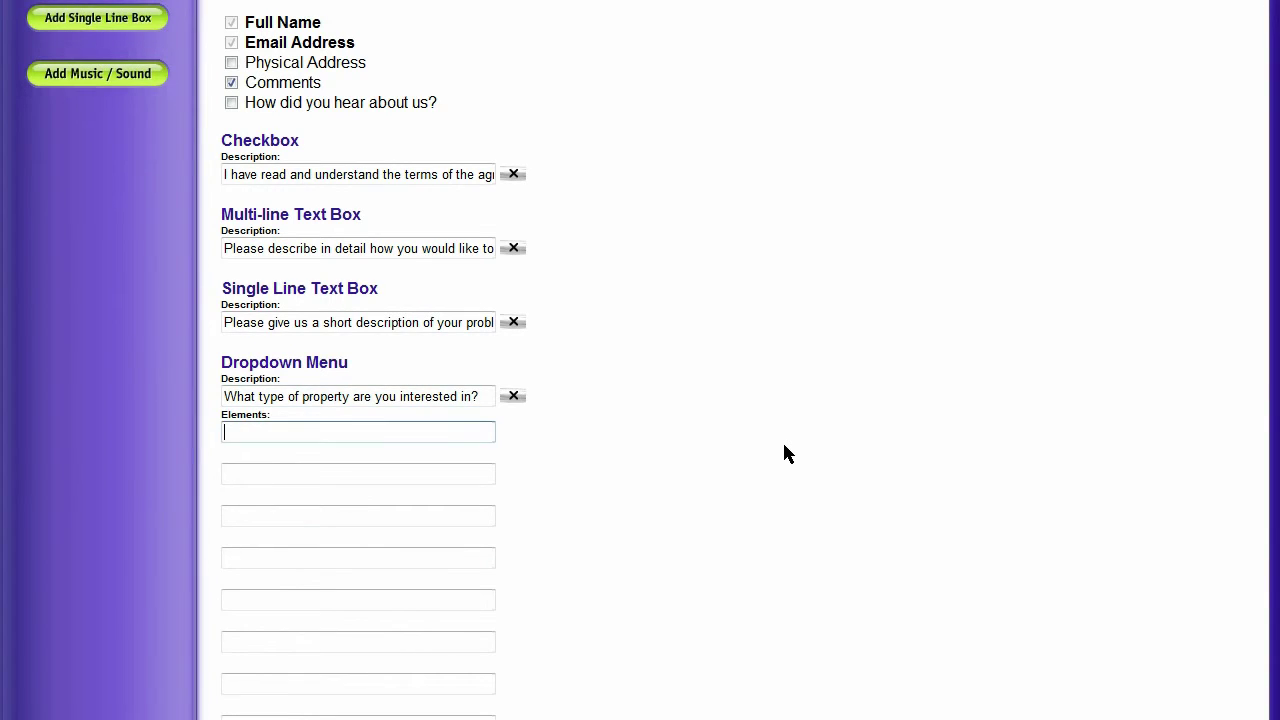
type("Re")
type("sidentio")
type("l")
key("Tab")
type("Comm")
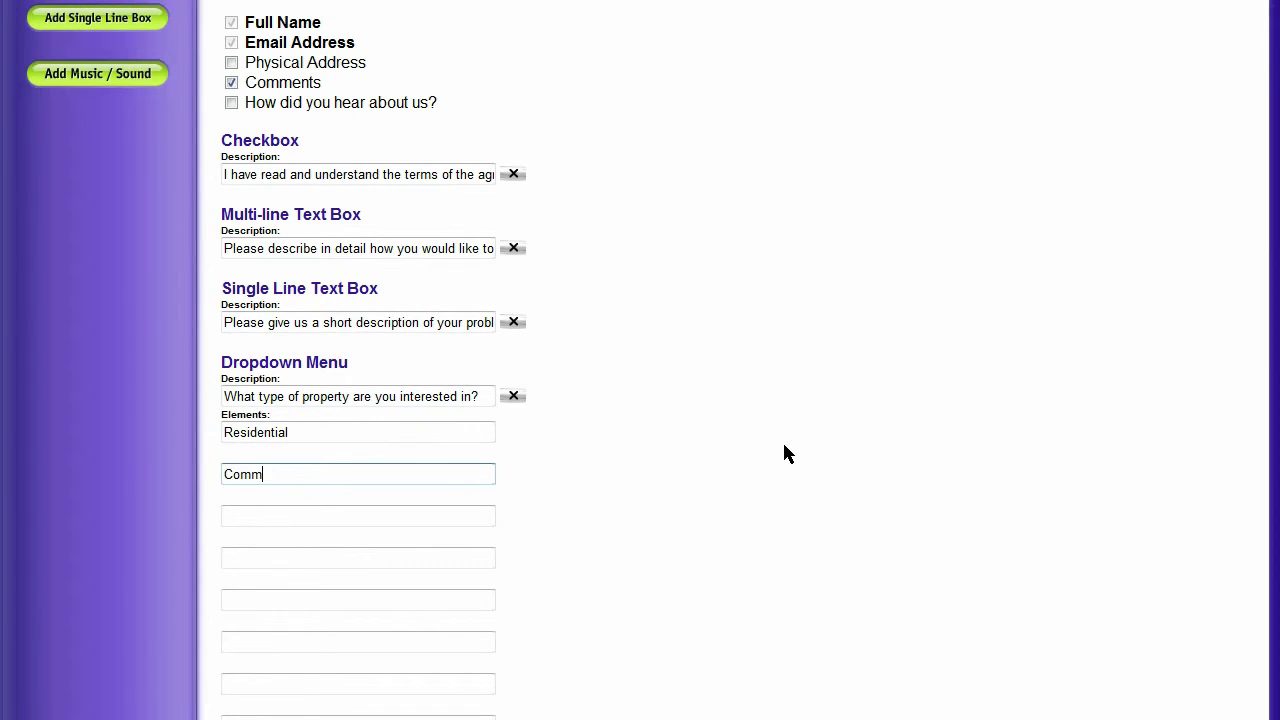
type("ercial")
key("Tab")
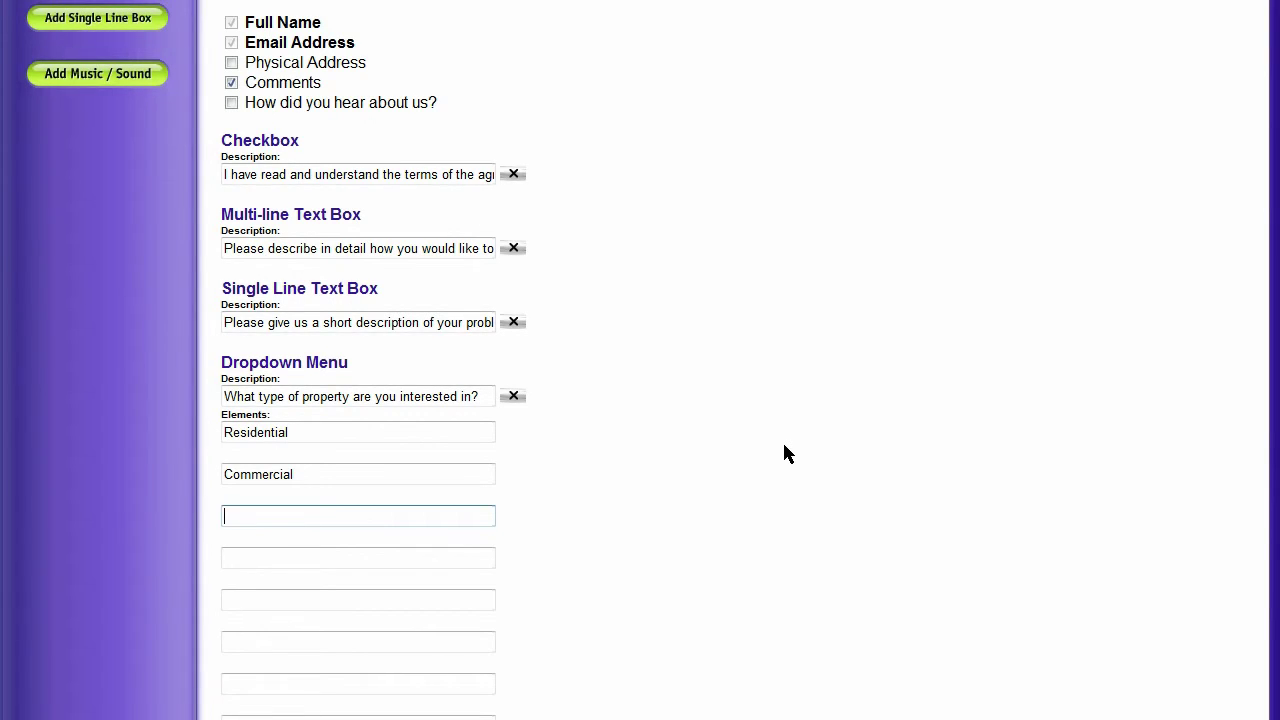
type("Lot")
key("Tab")
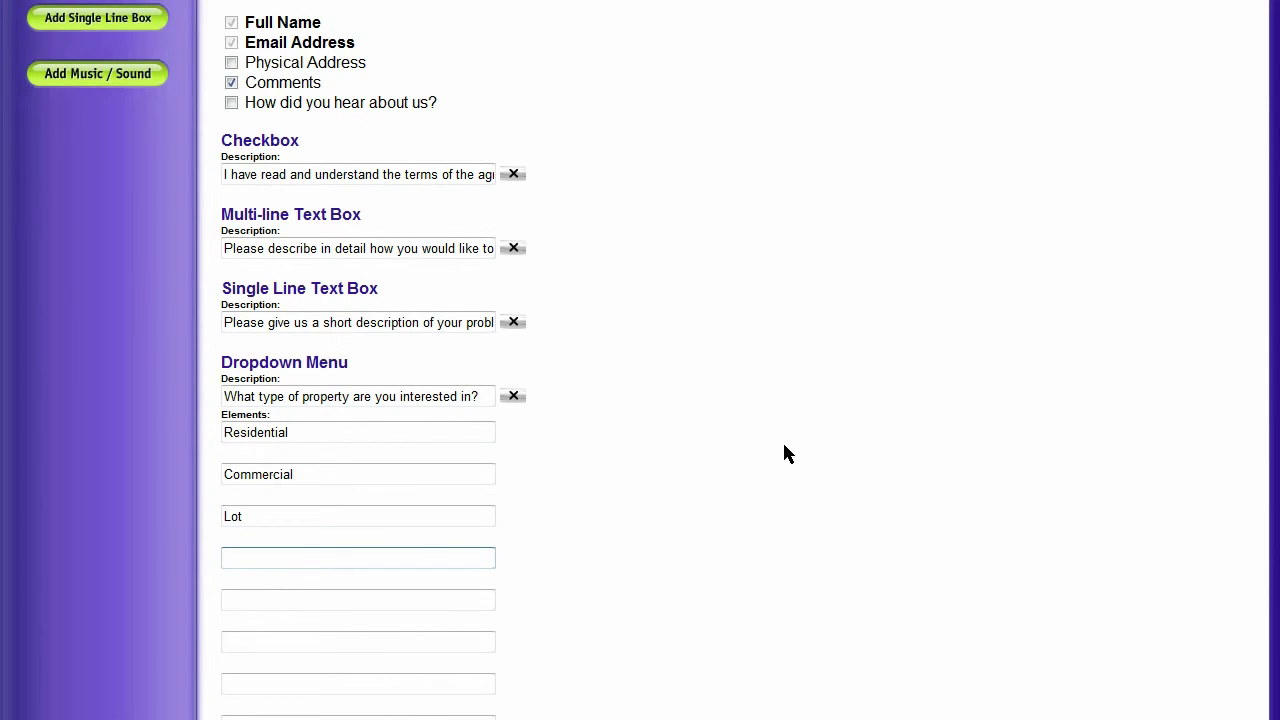
type("Home with a Pool")
key("Tab")
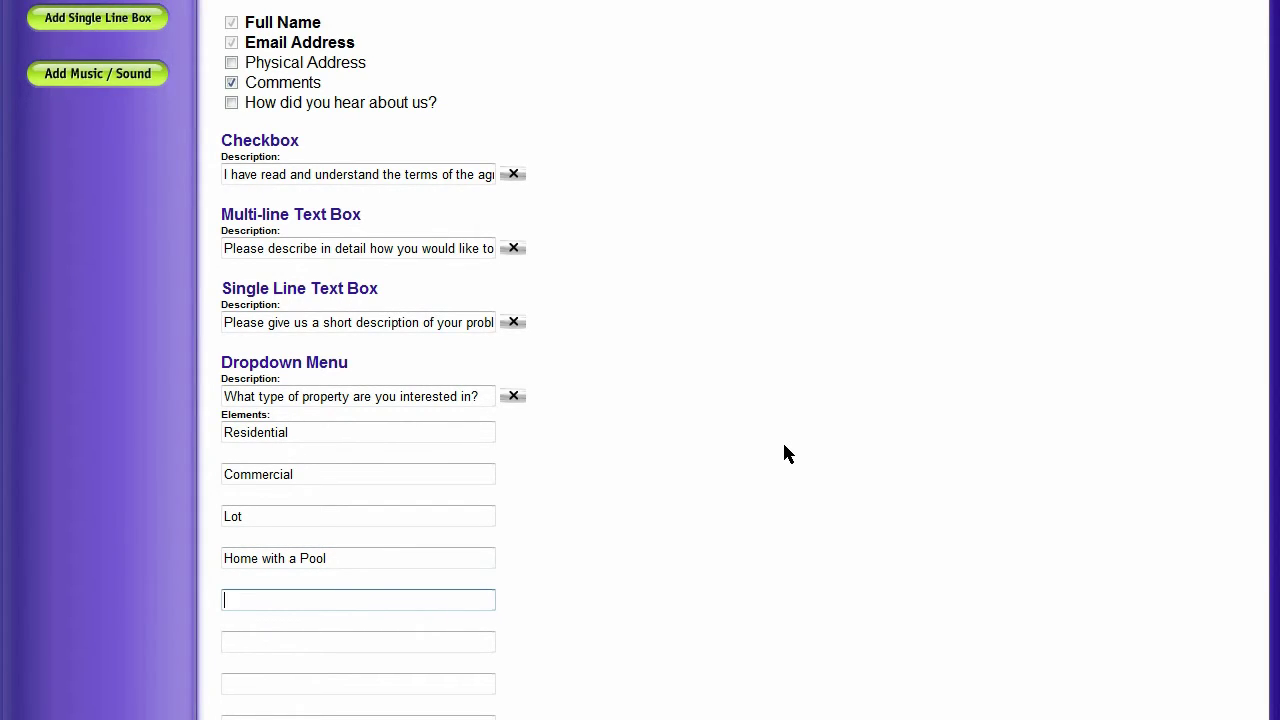
Review the four dropdown option entries and finish editing the dropdown
key("Tab")
key("Tab")
key("shift+Tab")
key("shift+Tab")
key("shift+Tab")
key("Tab")
left_click(345, 515)
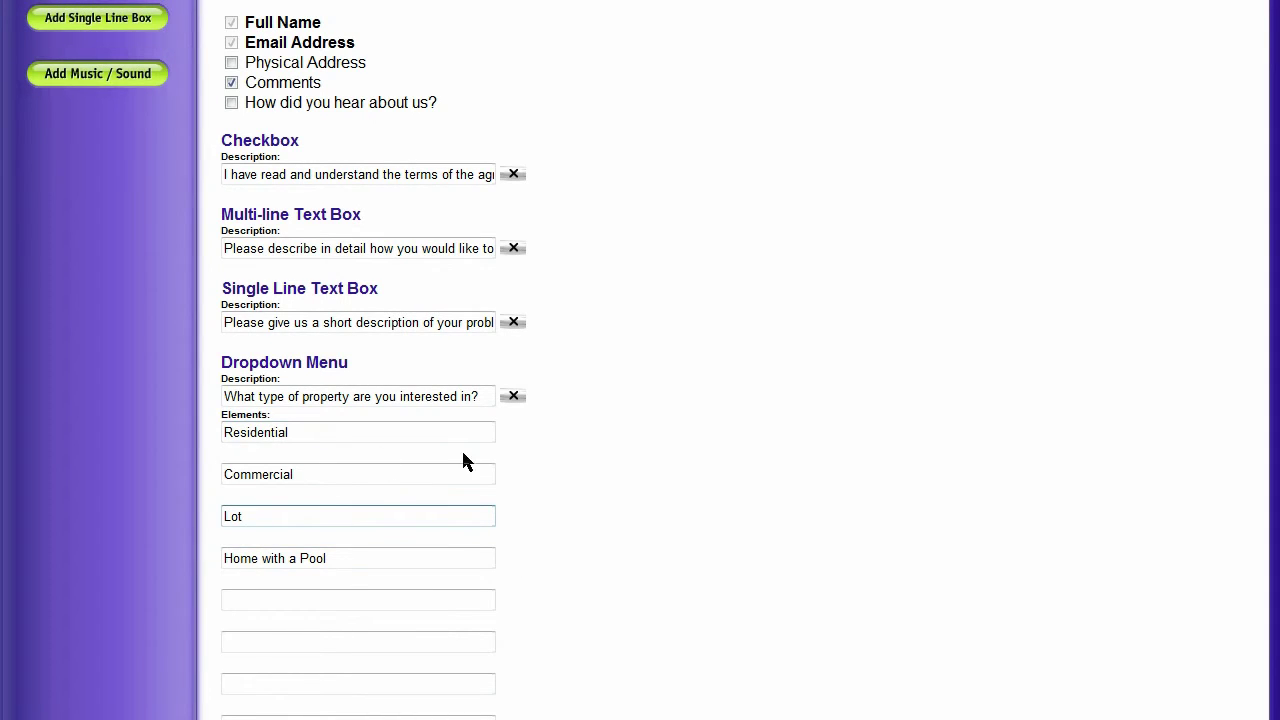
left_click(374, 562)
left_click(369, 605)
scroll(378, 620, "down", 2)
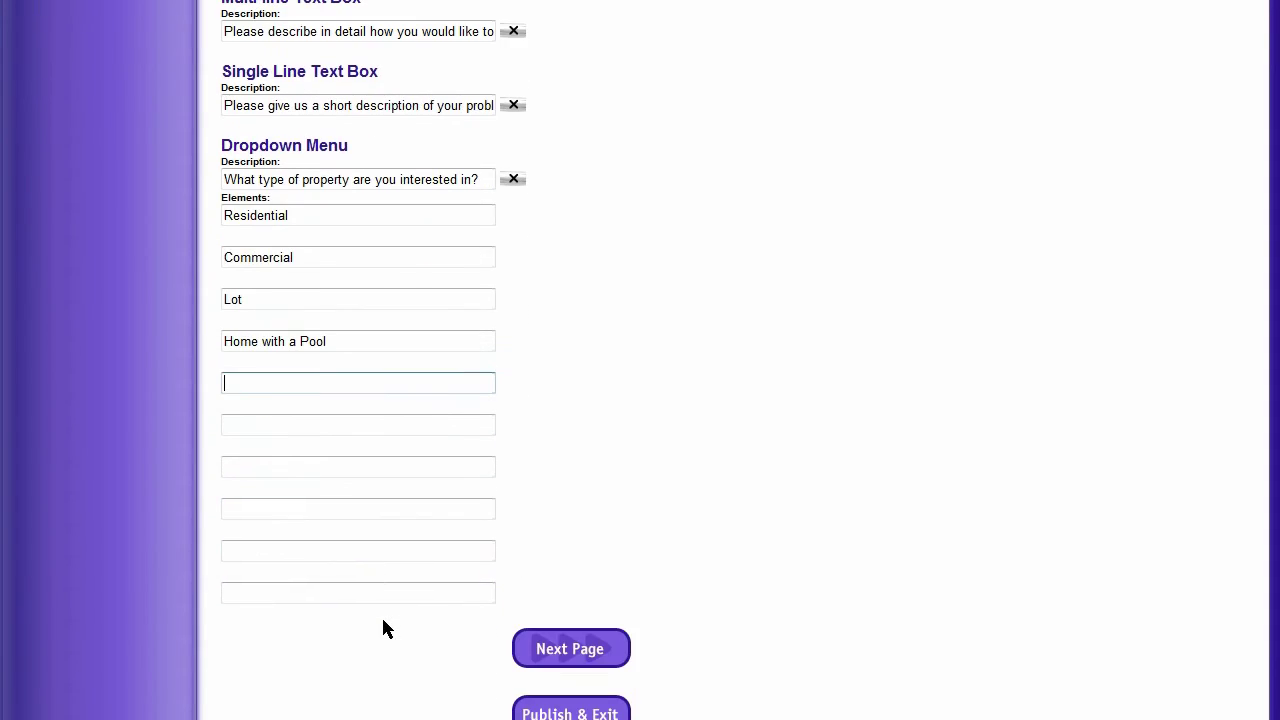
scroll(381, 615, "up", 1)
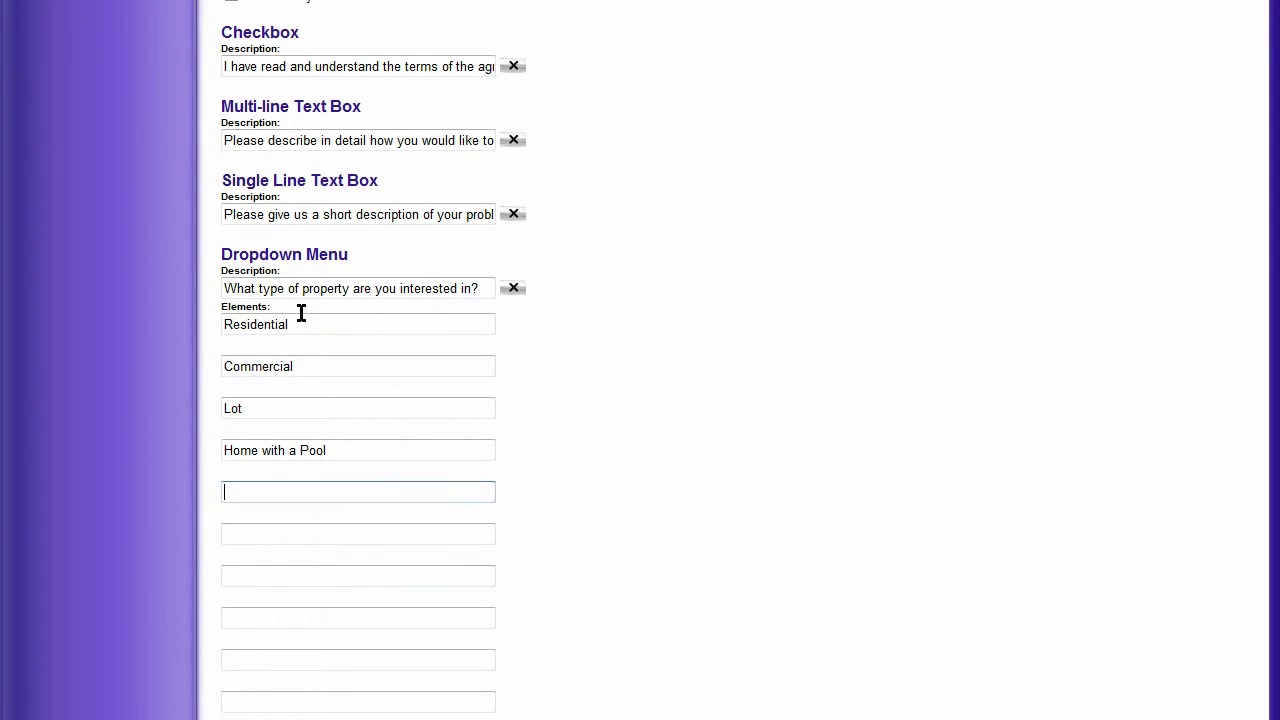
left_click(760, 480)
scroll(760, 480, "down", 3)
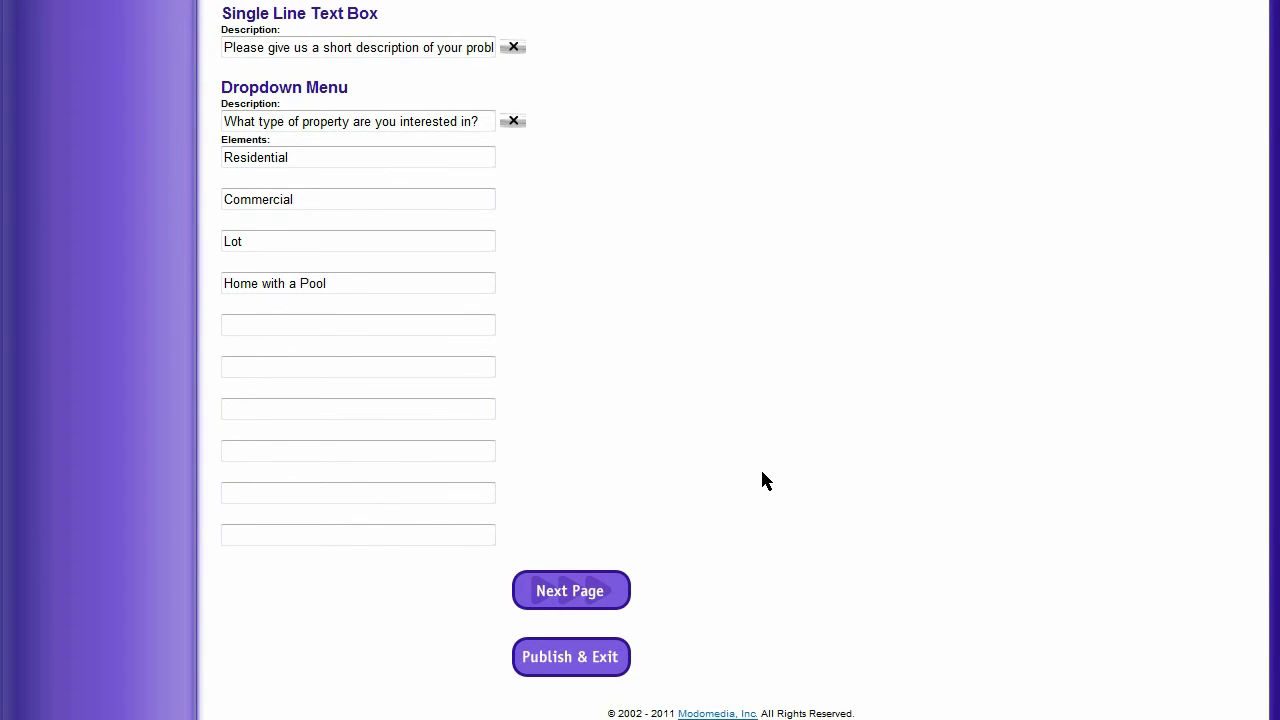
scroll(680, 460, "up", 7)
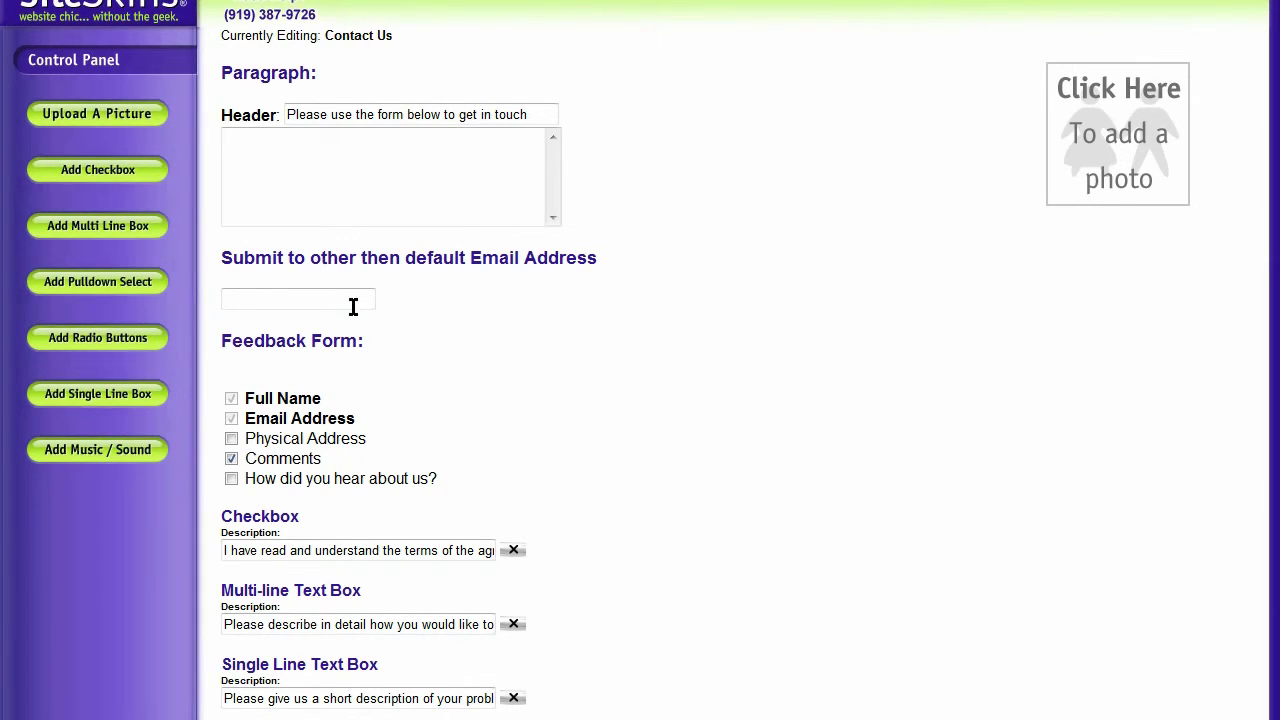
Add a radio-button question 'What is your favorite food?'
left_click(80, 340)
scroll(760, 395, "down", 4)
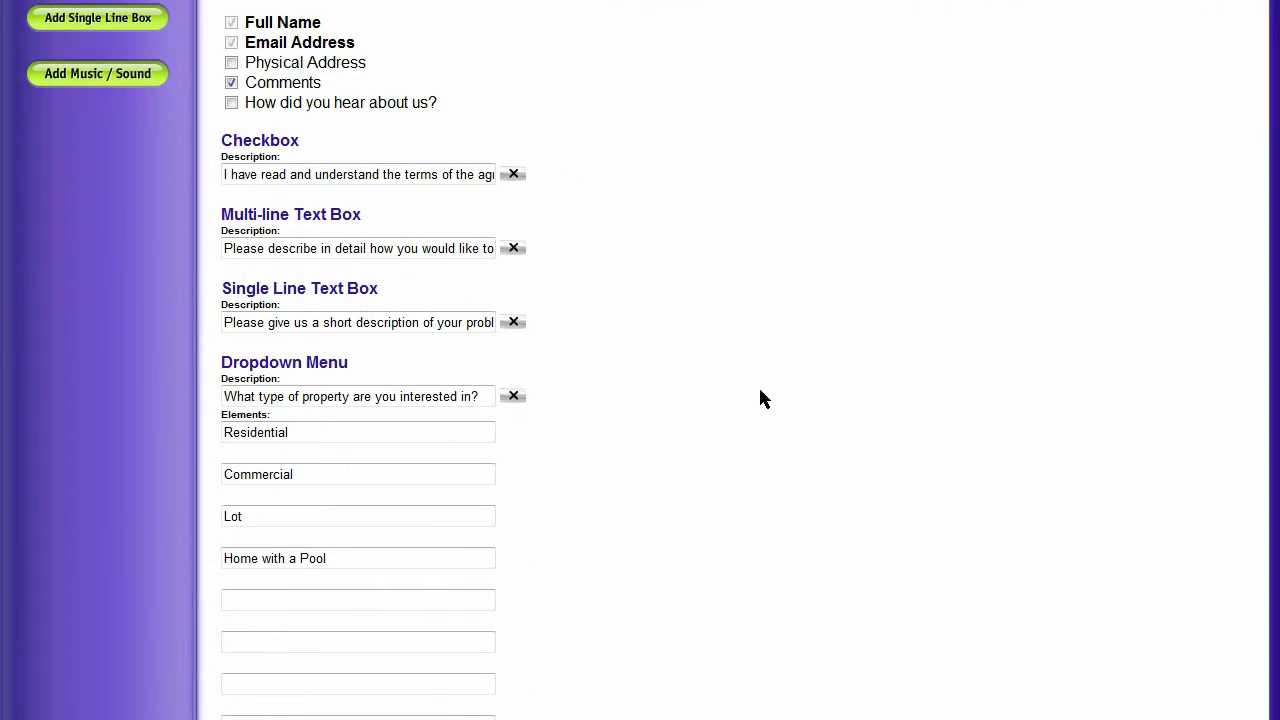
scroll(760, 398, "down", 7)
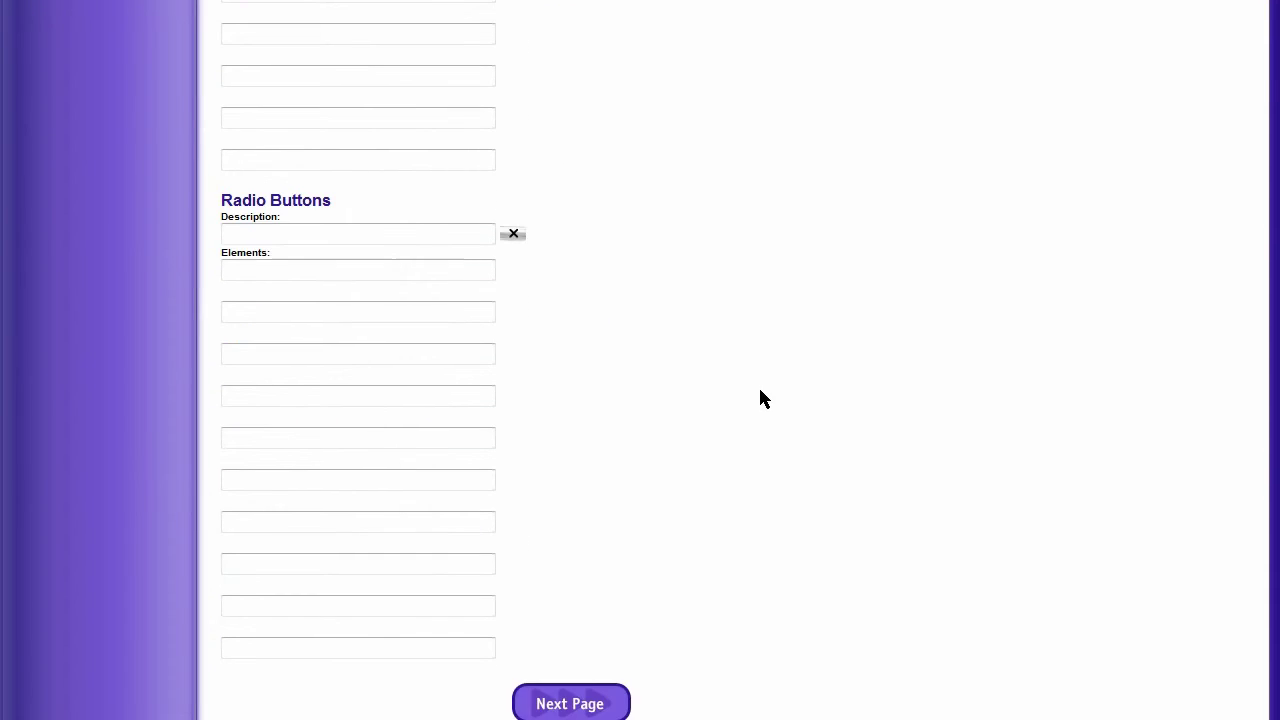
left_click(296, 228)
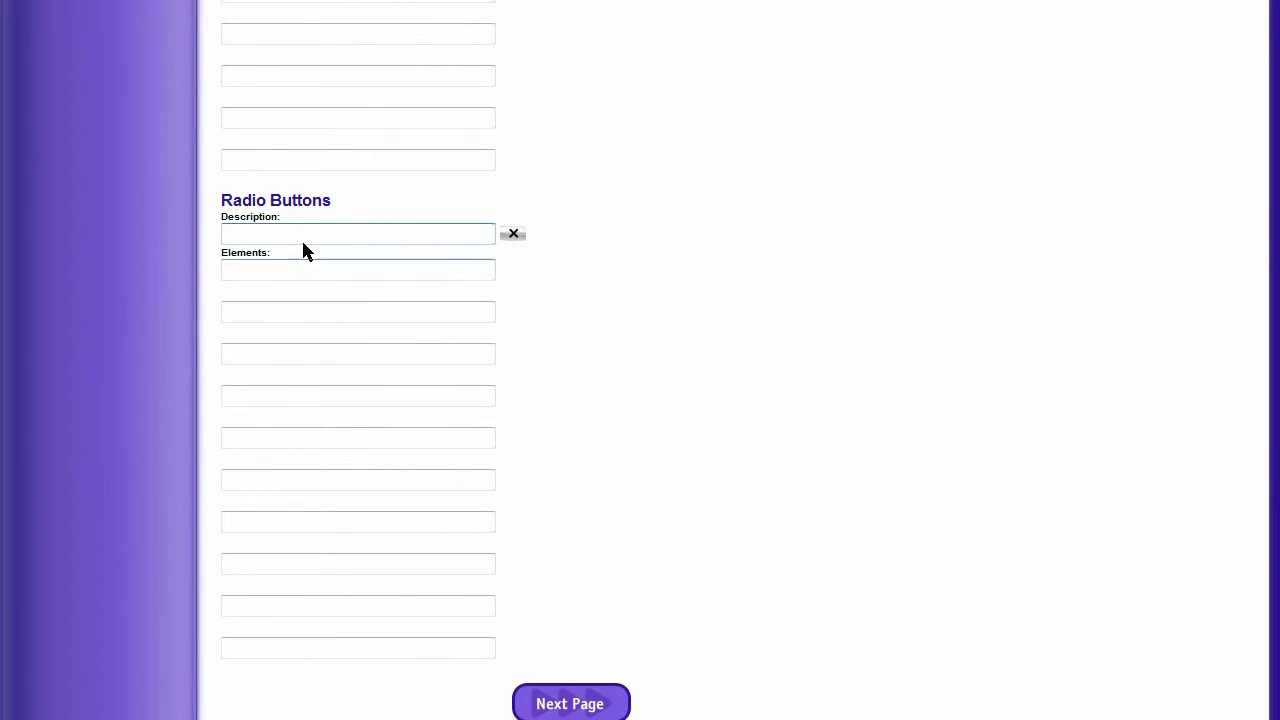
left_click(290, 269)
left_click(295, 310)
left_click(293, 352)
left_click(289, 228)
type("What is your favorite food?")
key("Tab")
Fill in the radio answers Pizza, Hamburgers, Hot Dogs and Tacos
key("Tab")
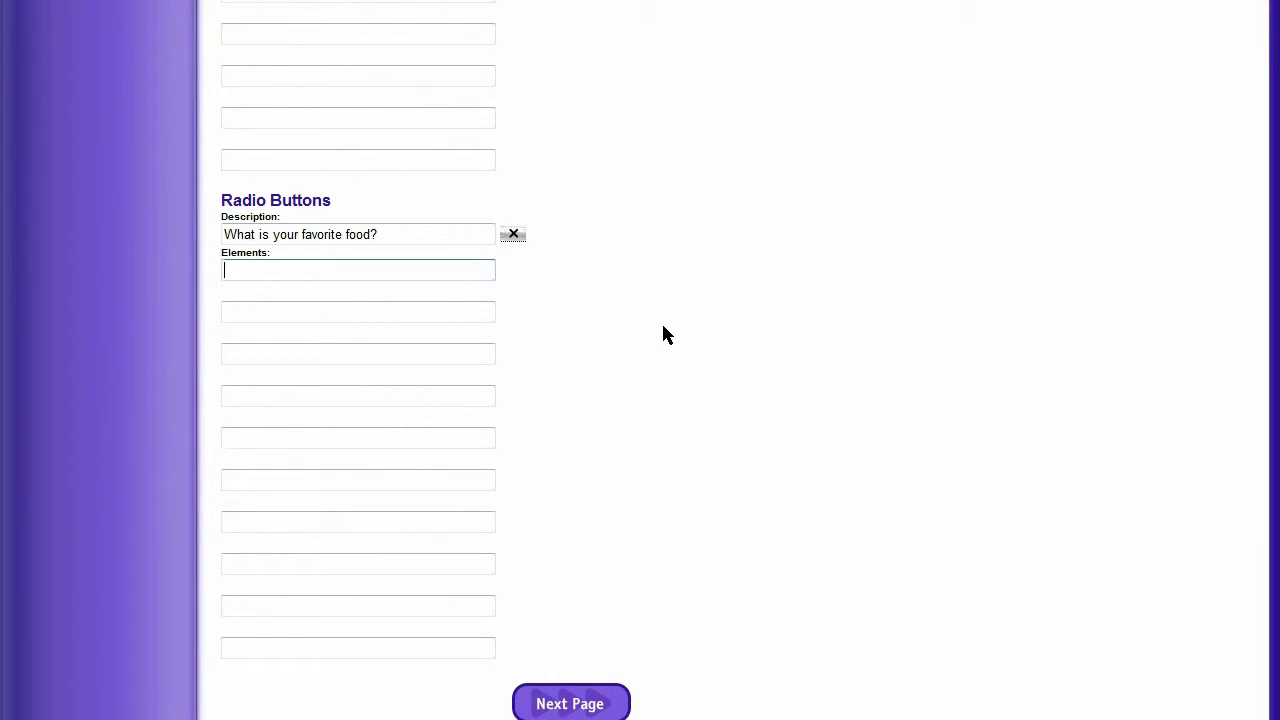
type("Pizza")
key("Tab")
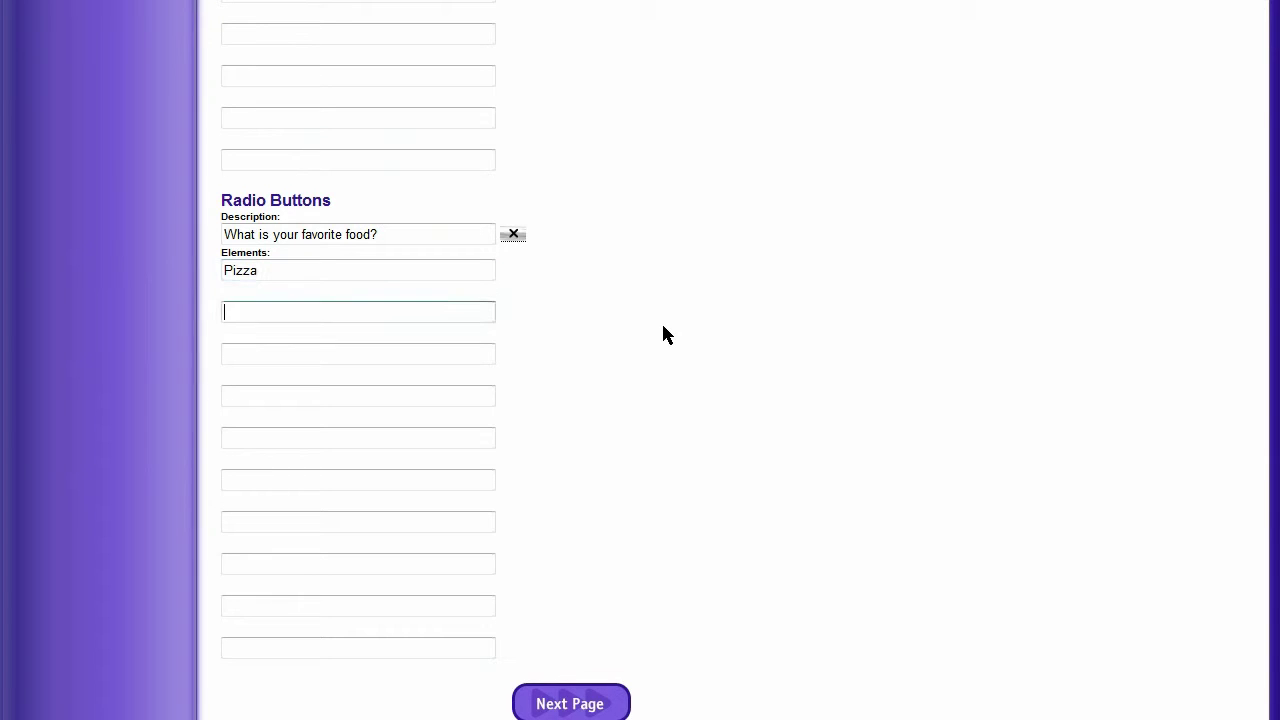
type("Hamburgers")
key("Tab")
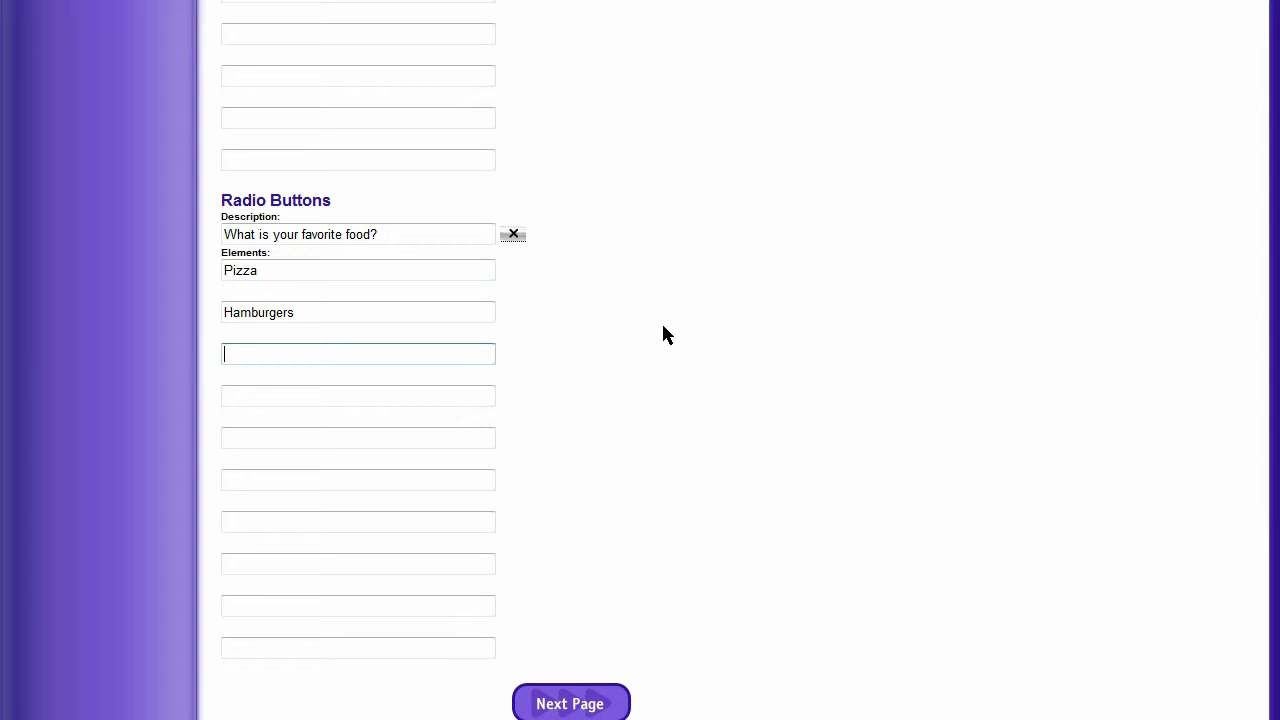
type("Hot Dogs")
key("Tab")
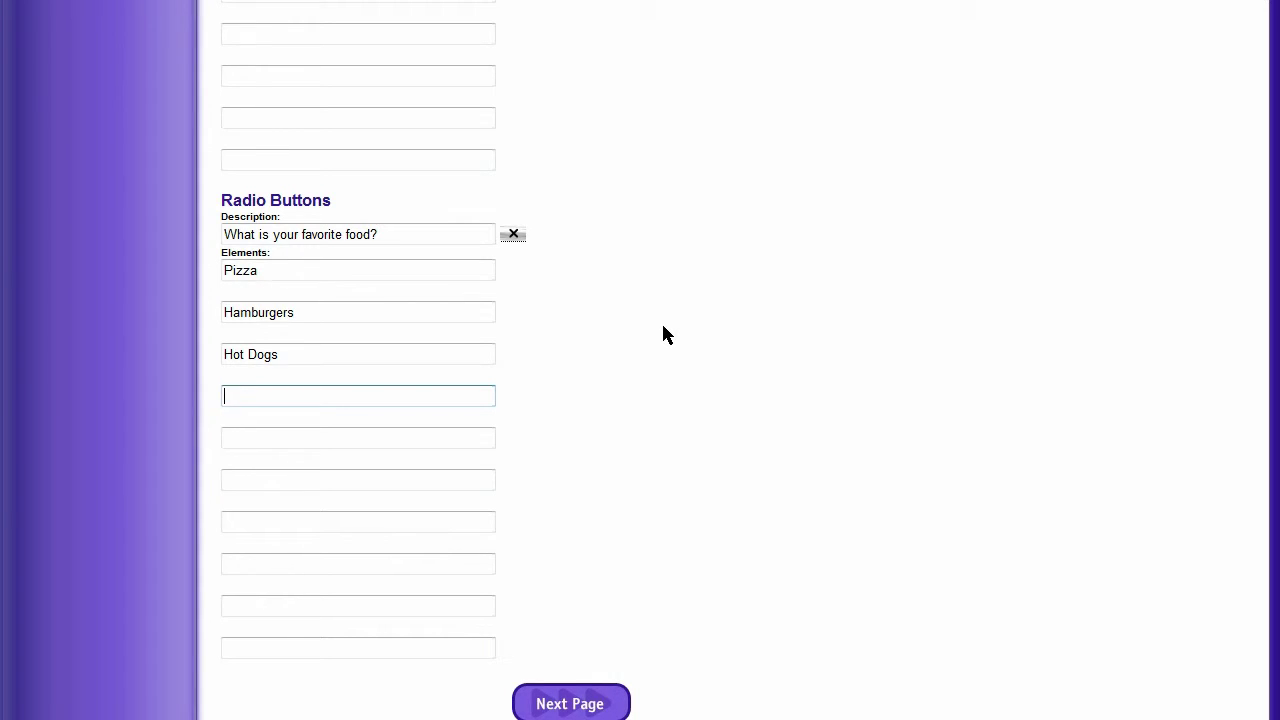
type("Tacos")
left_click(656, 502)
scroll(655, 497, "down", 2)
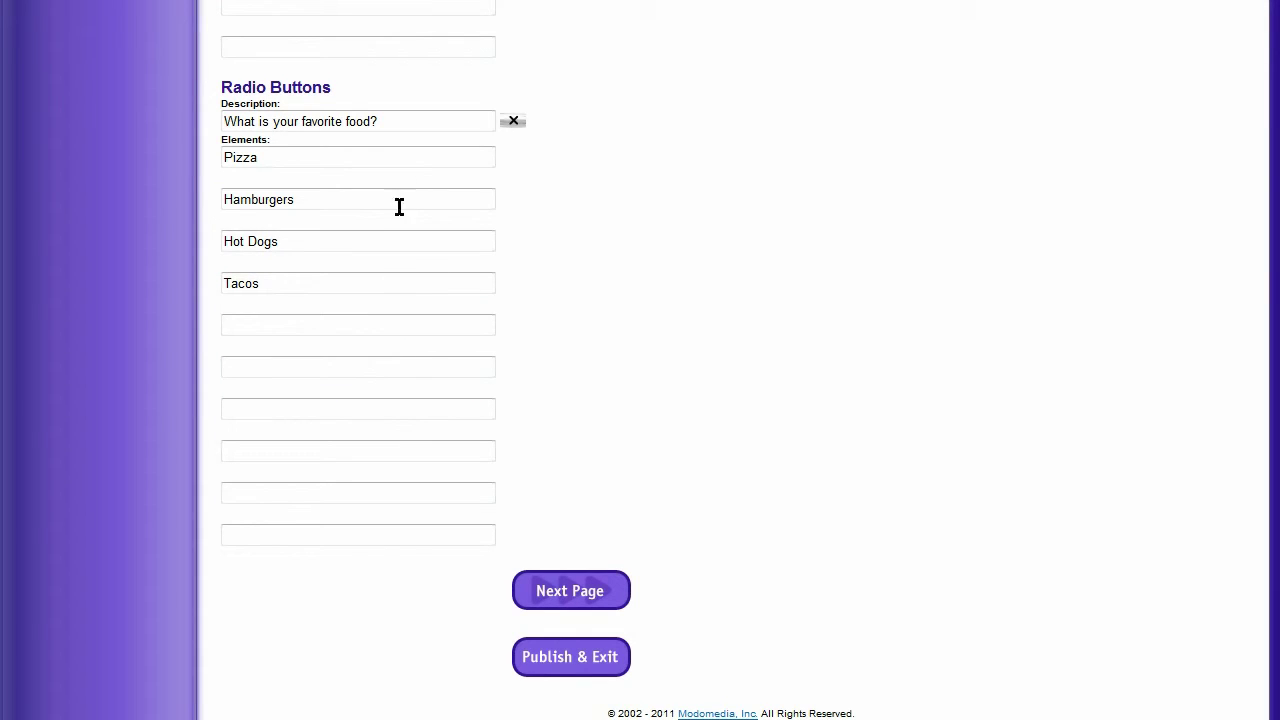
scroll(760, 465, "up", 2)
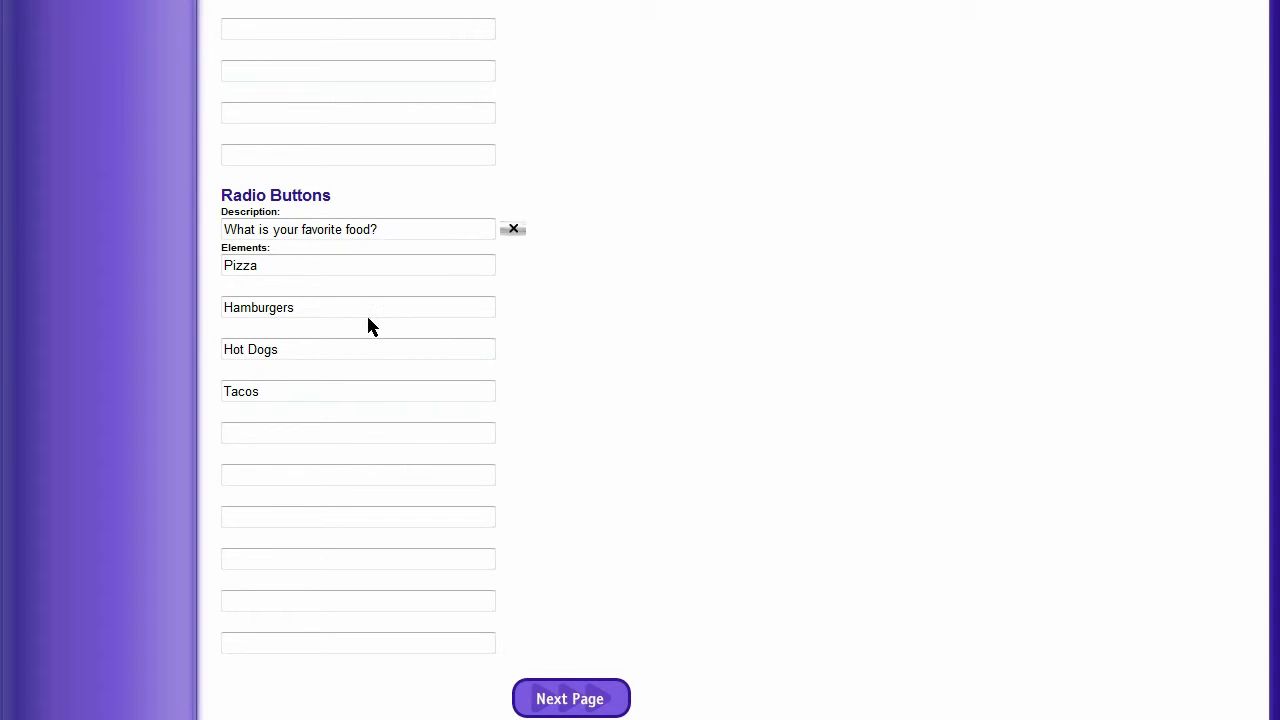
scroll(850, 285, "up", 10)
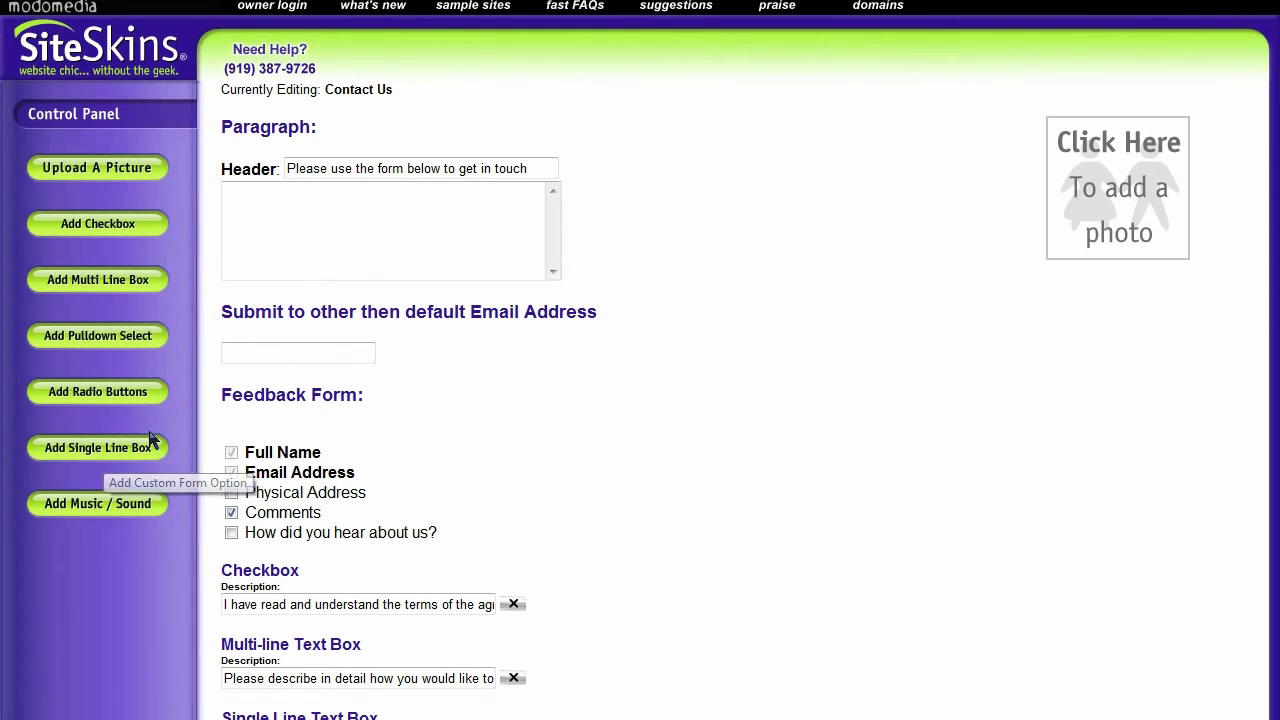
scroll(917, 409, "down", 12)
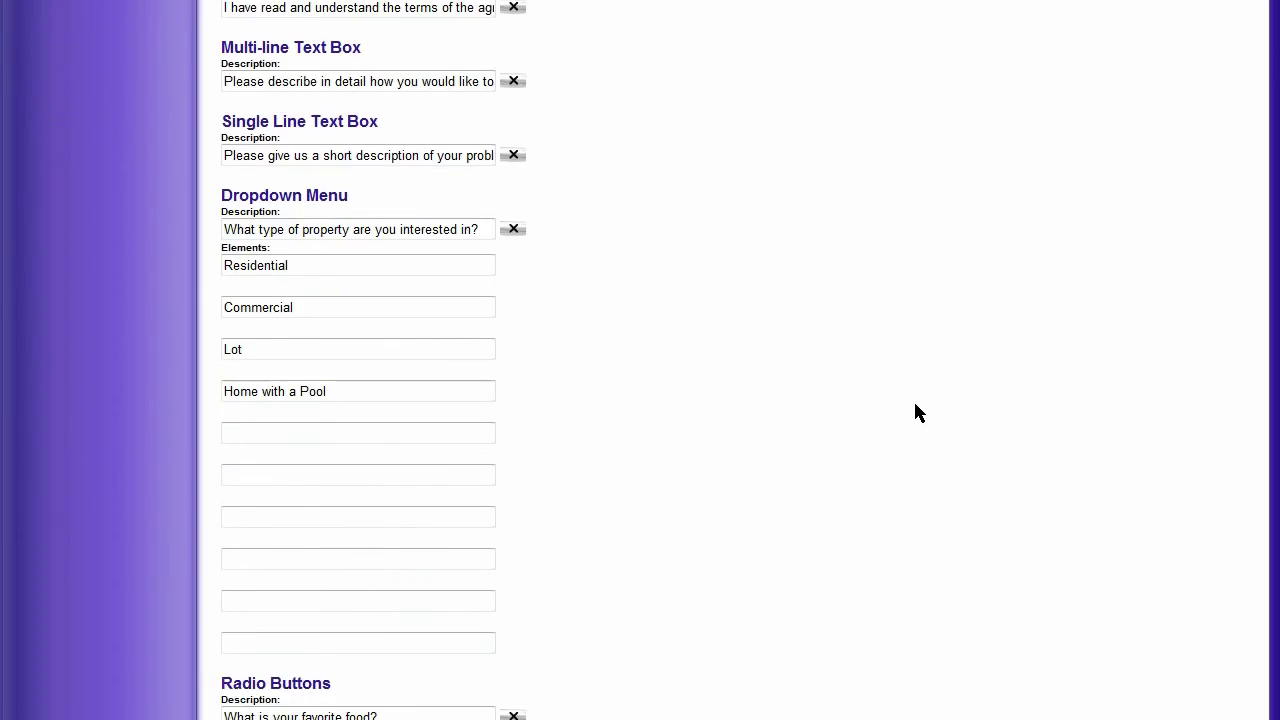
Publish and exit the editor, open the live website, and view its Contact Us feedback form
left_click(602, 664)
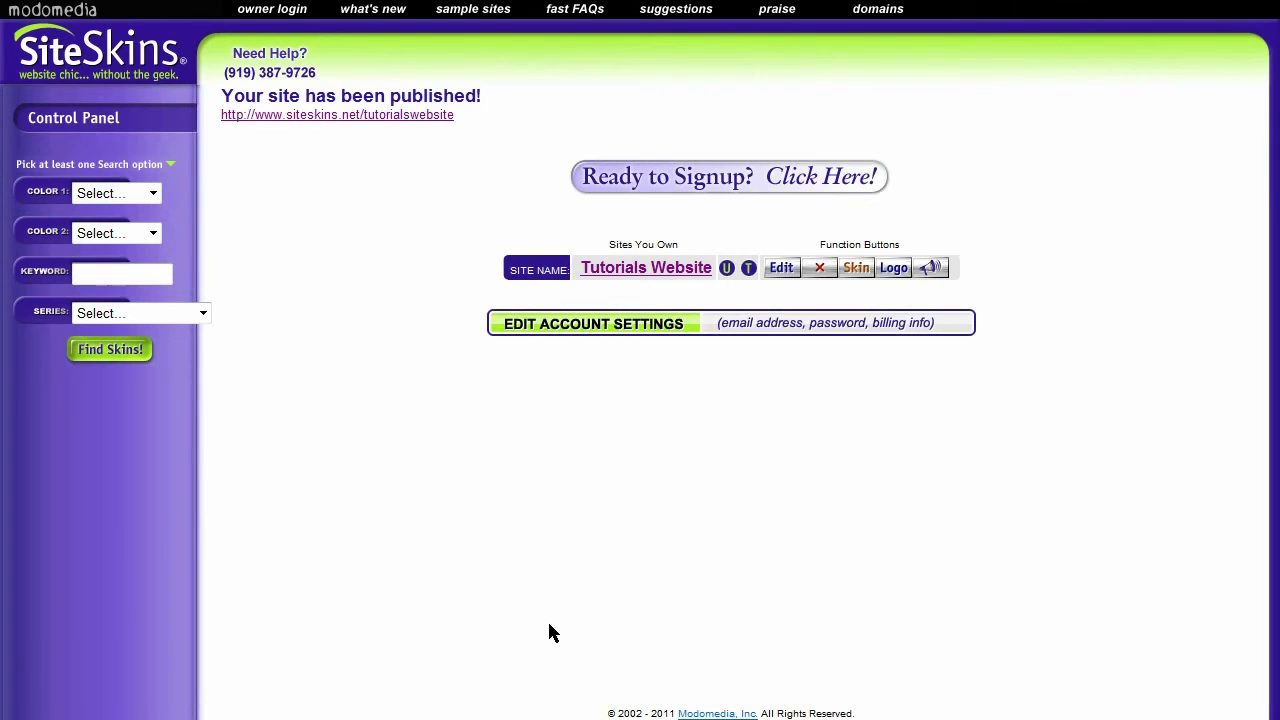
left_click(406, 117)
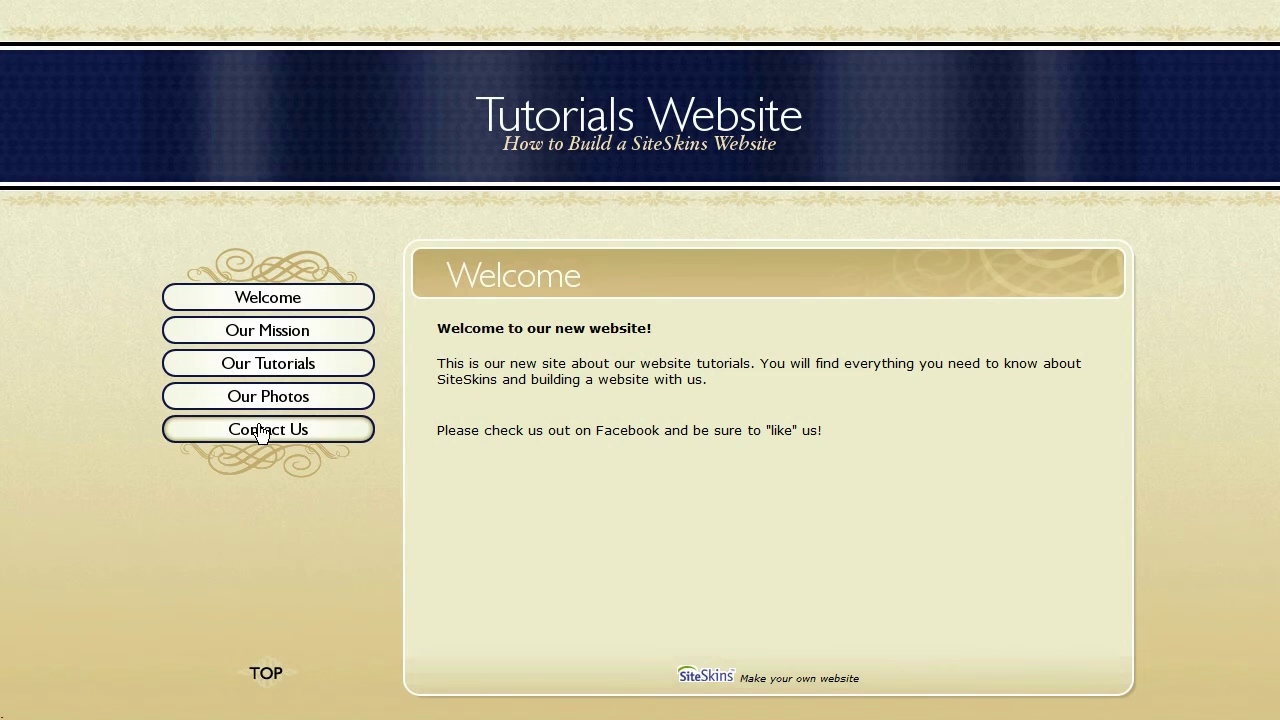
left_click(277, 438)
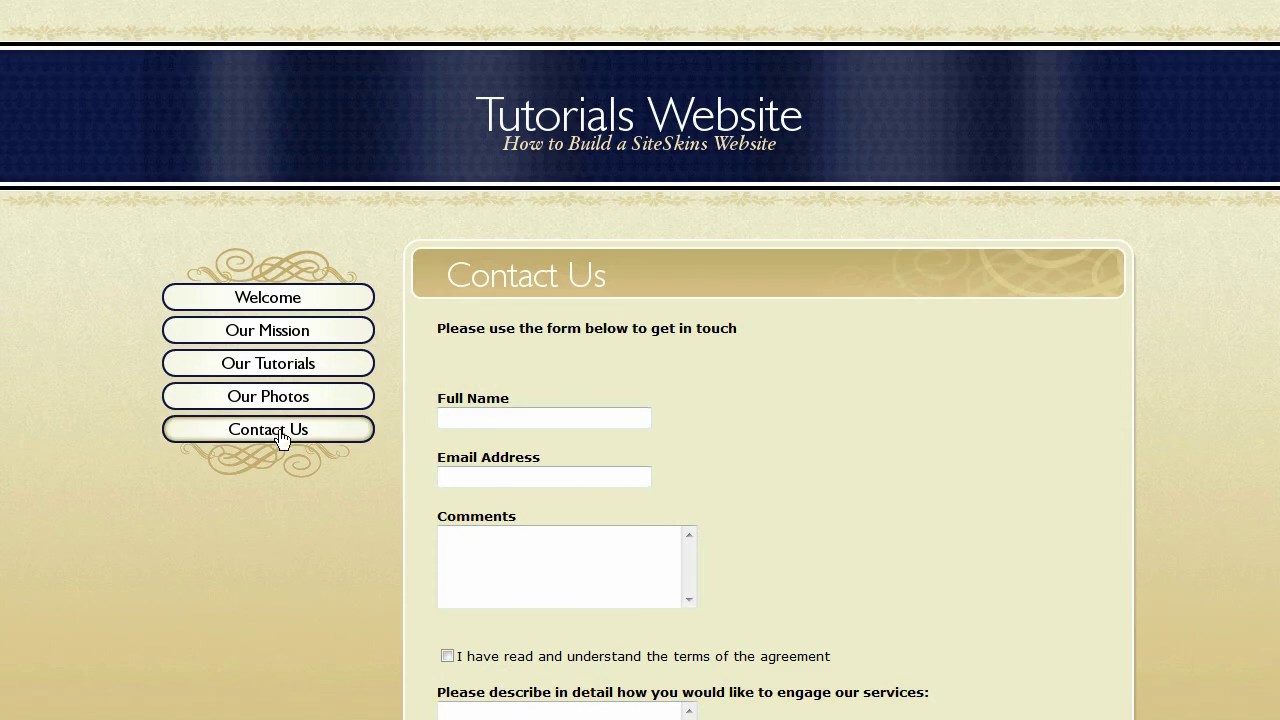
scroll(616, 420, "down", 1)
scroll(616, 420, "down", 3)
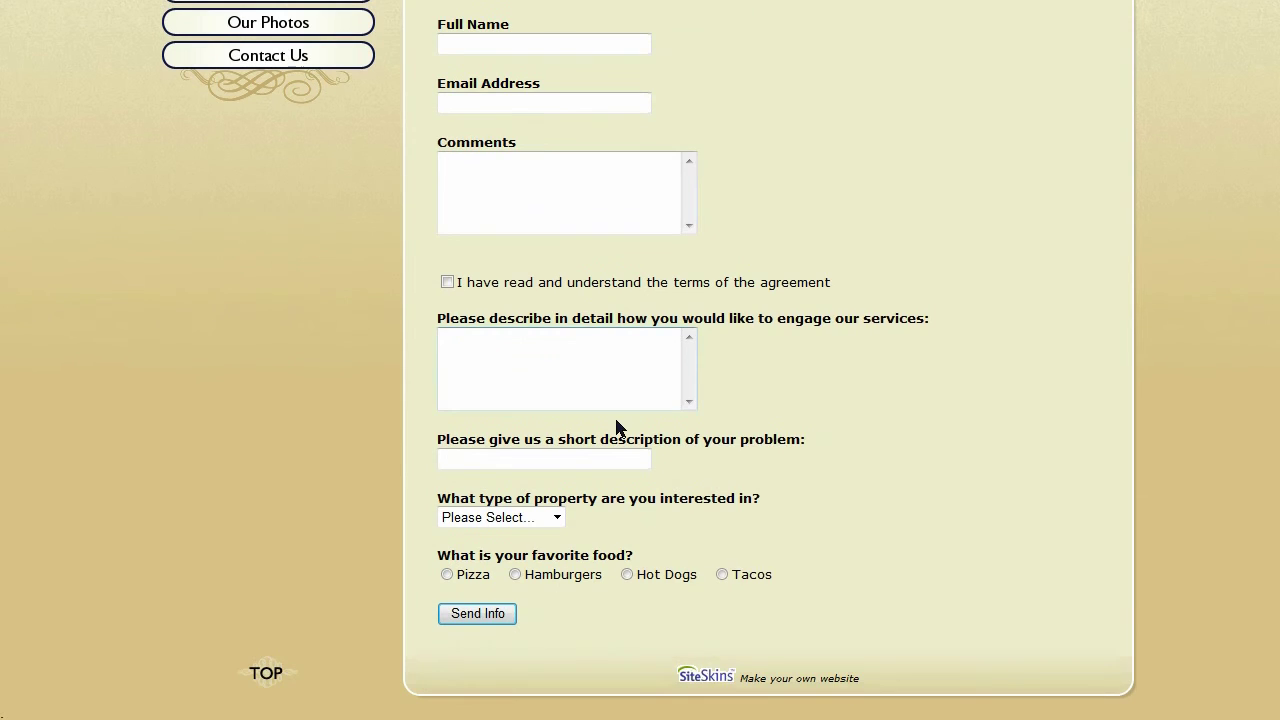
scroll(640, 497, "up", 2)
scroll(640, 497, "up", 1)
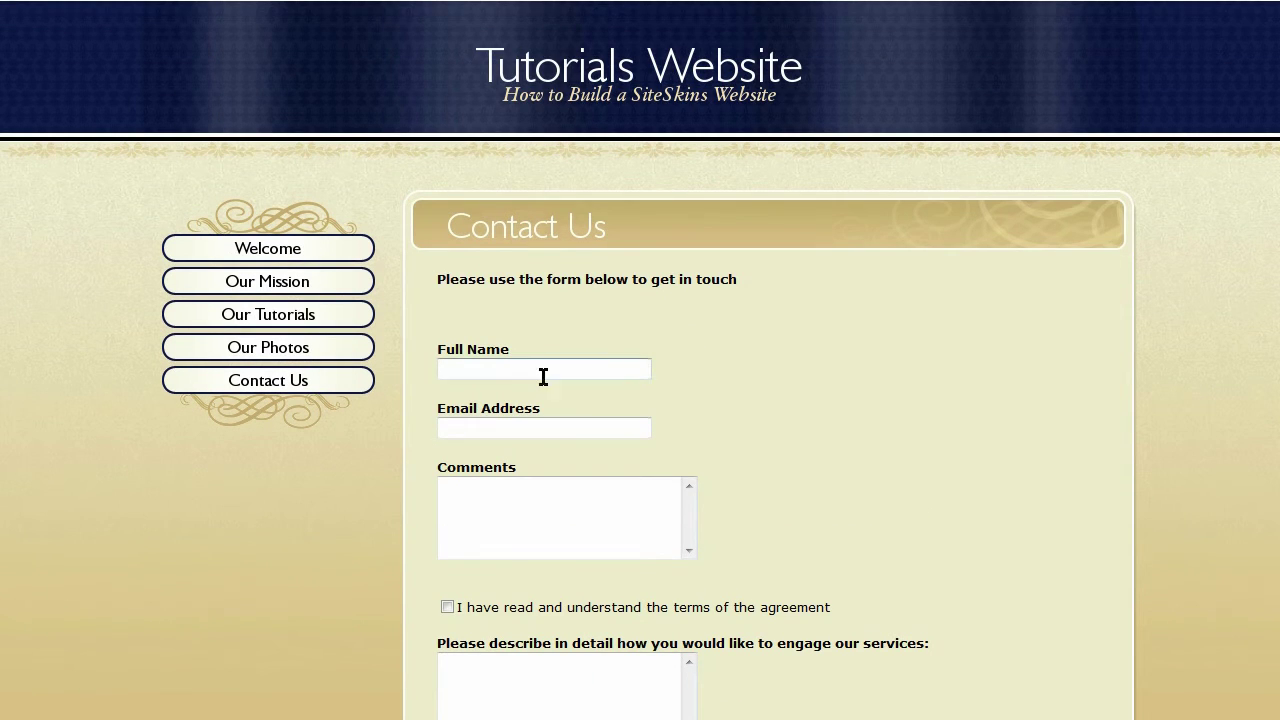
left_click(597, 306)
Enter a sample full name and e-mail address in the Full Name and Email Address fields
left_click(532, 366)
type("Joe Tutori")
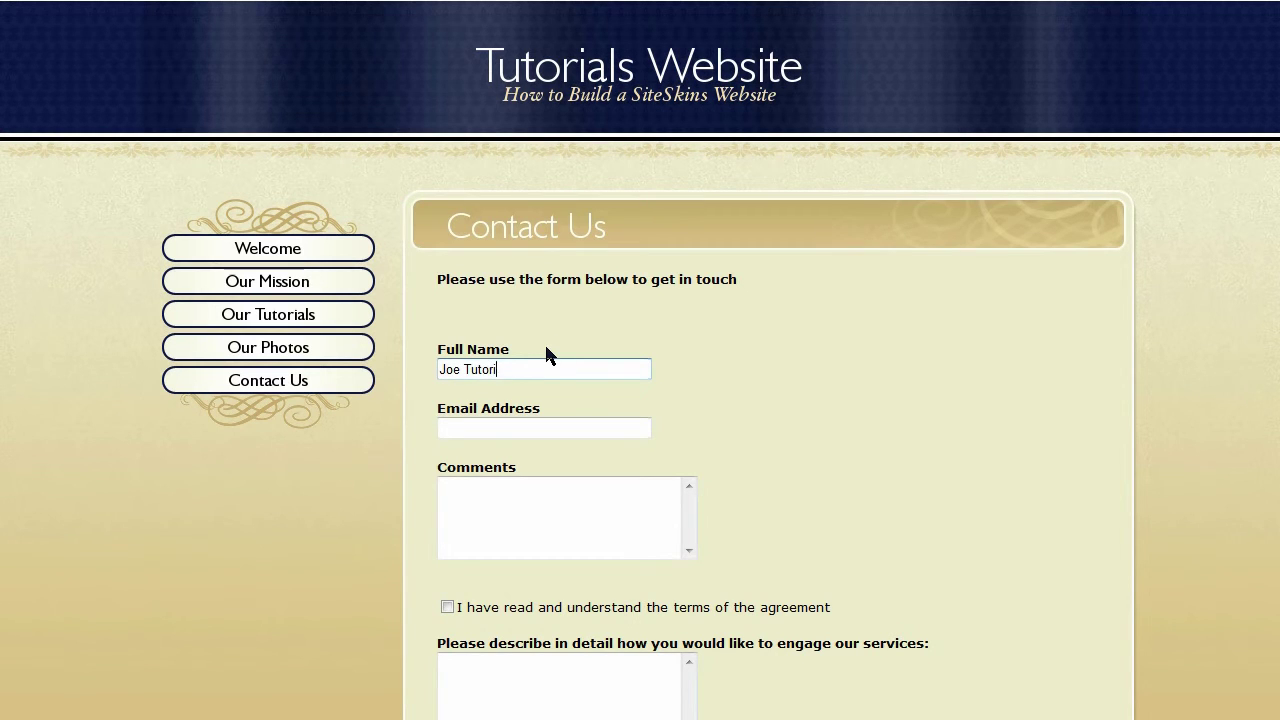
type("als")
key("Tab")
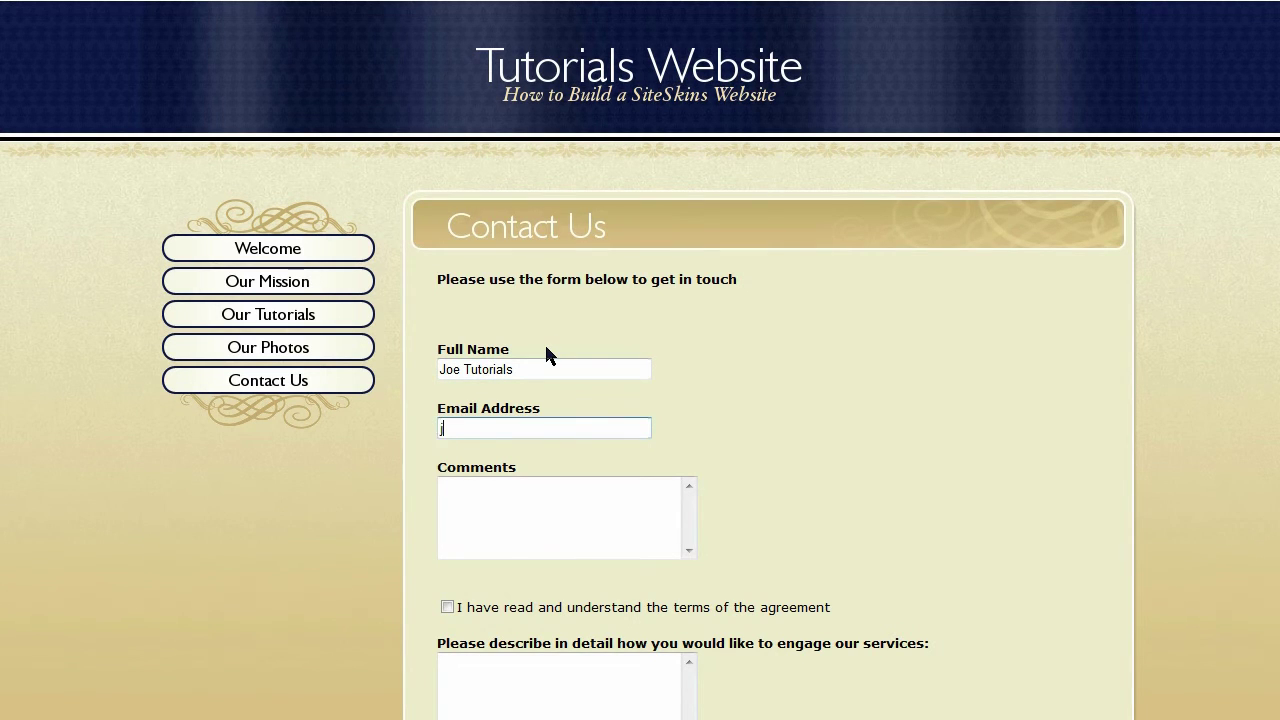
key("Tab")
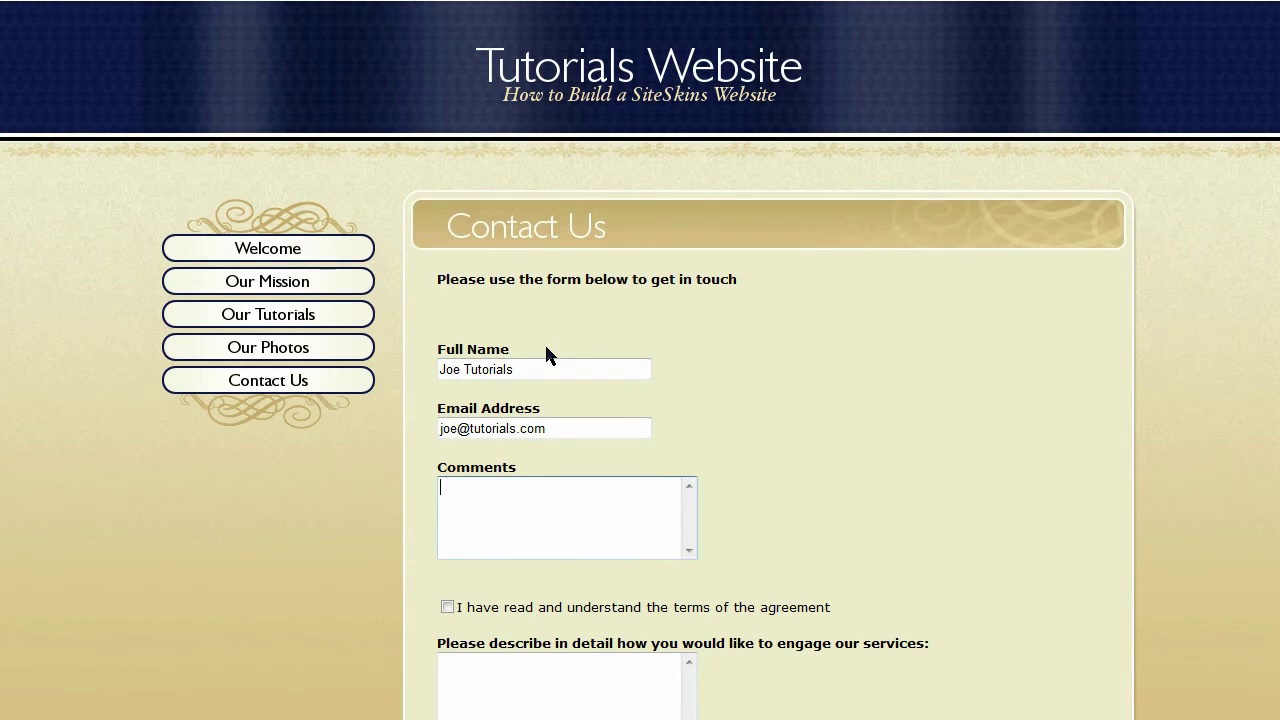
Select the short-description field, try the property-type dropdown without choosing, and tick the terms checkbox
scroll(760, 375, "down", 1)
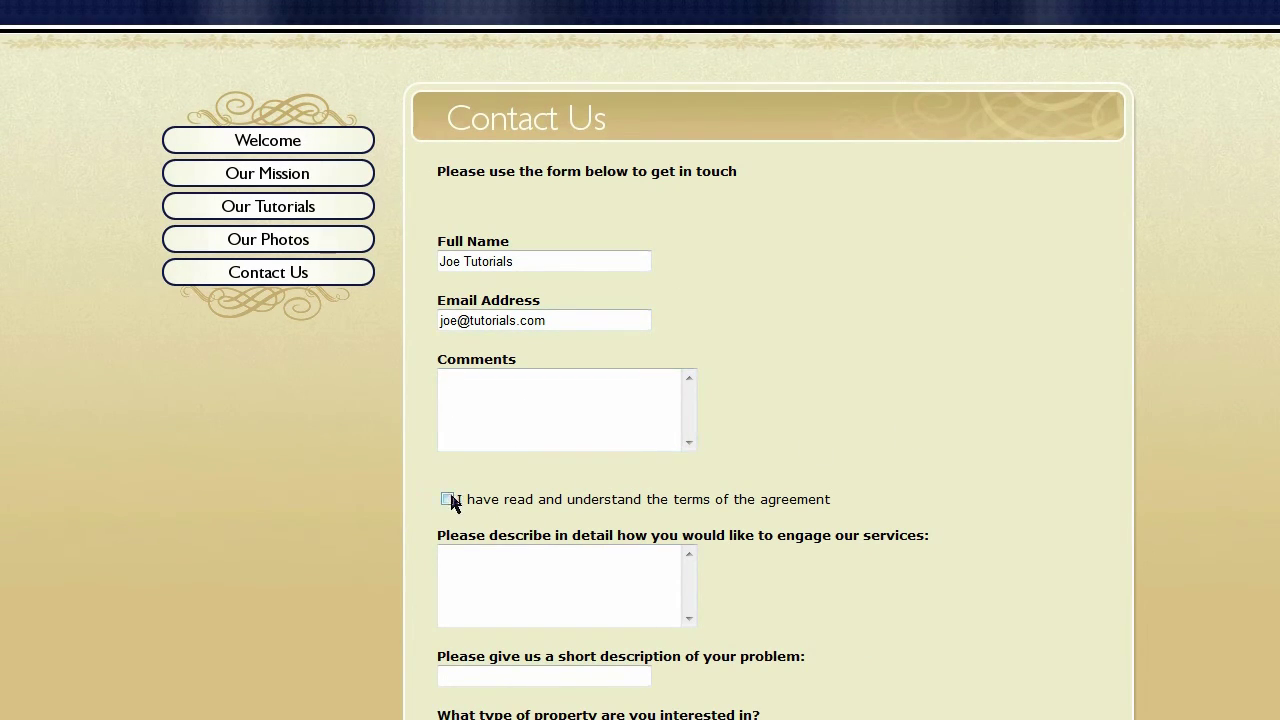
scroll(674, 406, "down", 3)
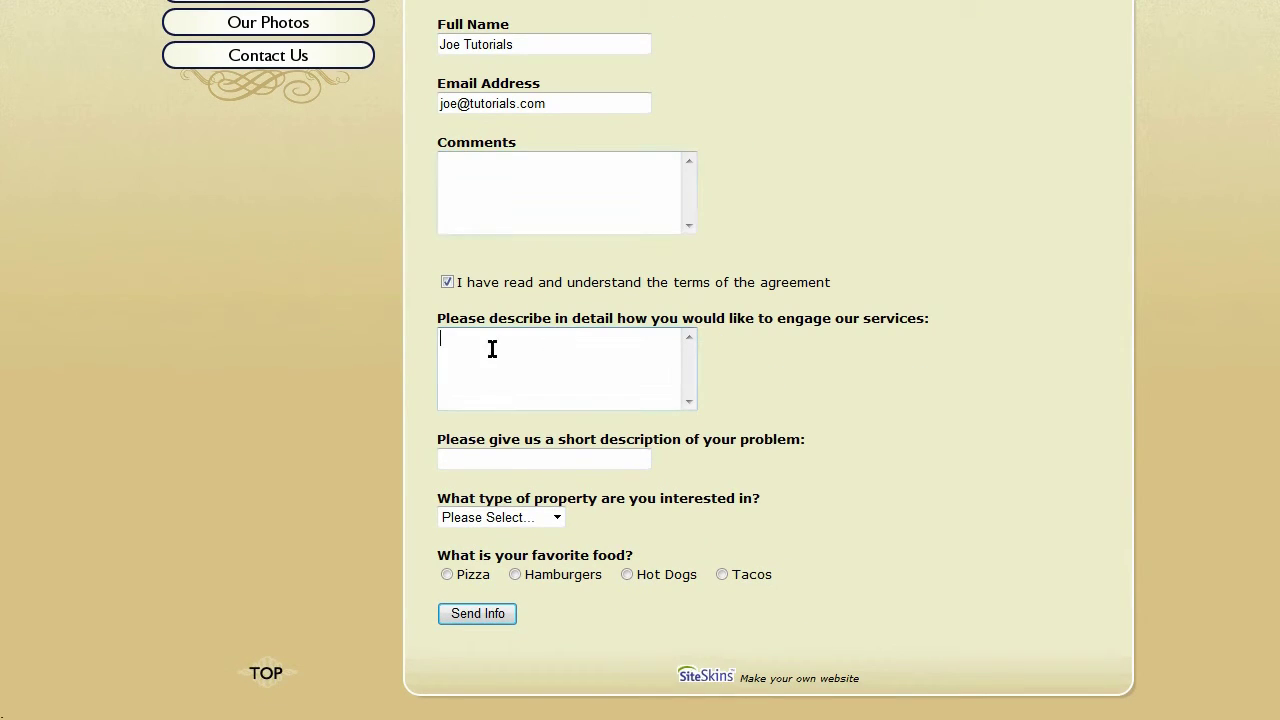
left_click(486, 459)
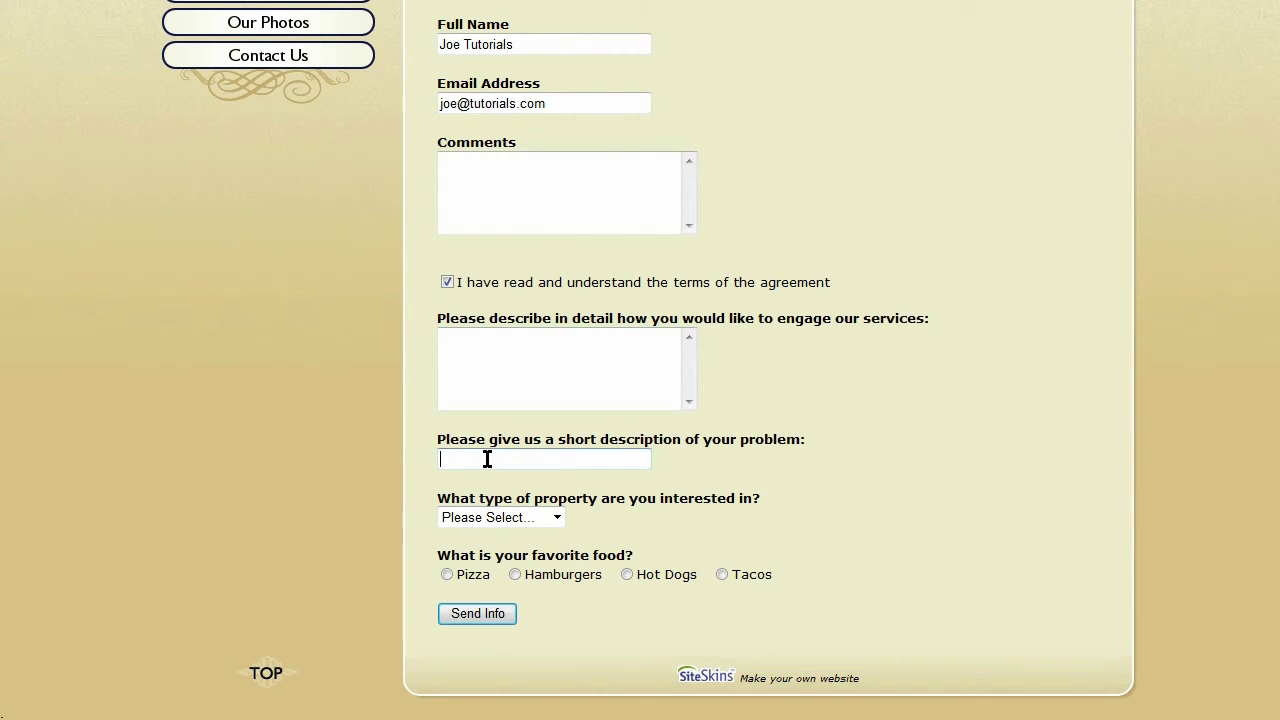
left_click(557, 517)
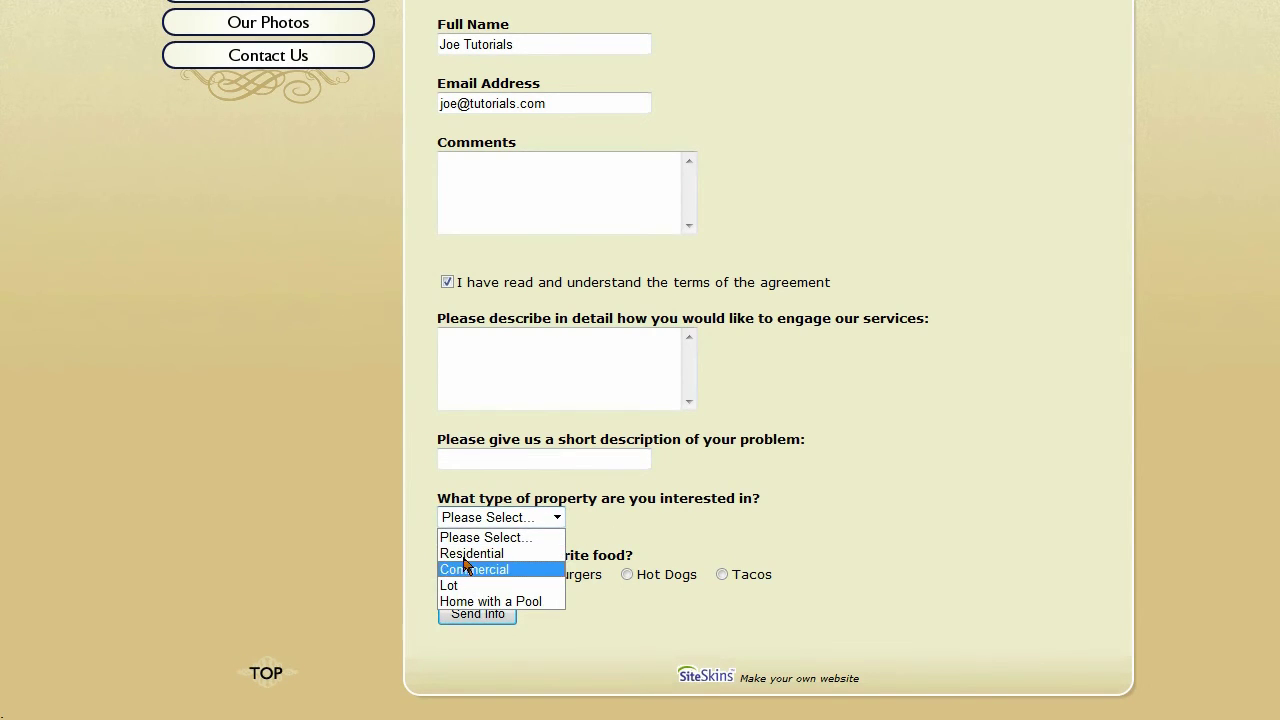
left_click(545, 517)
left_click(557, 517)
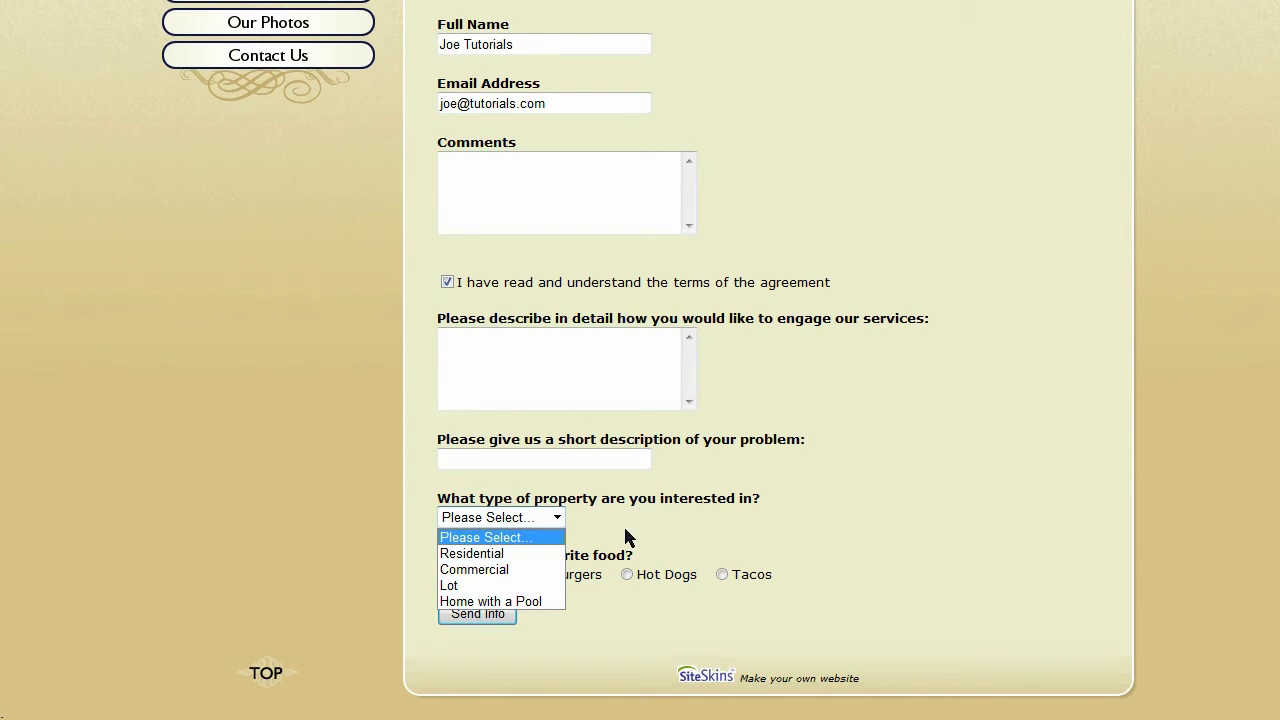
left_click(557, 517)
left_click(557, 517)
left_click(557, 517)
left_click(618, 517)
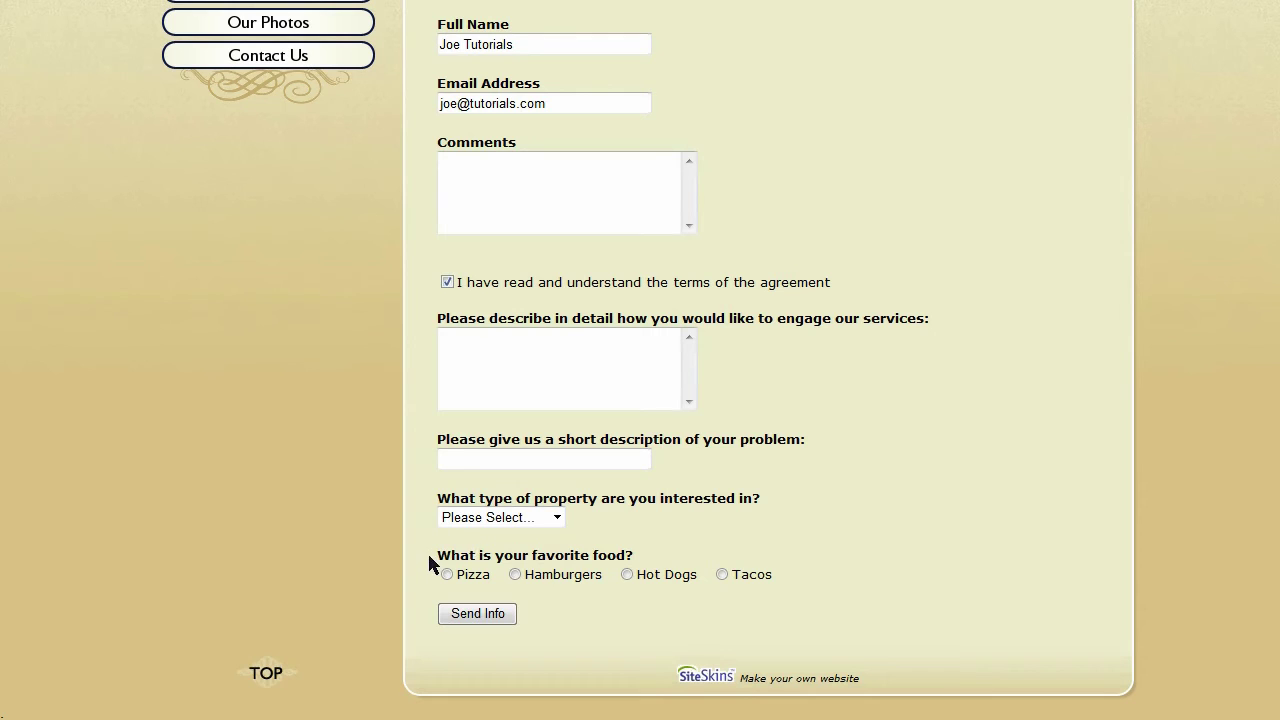
Pick Hamburgers as favorite food after trying Pizza and Hot Dogs, then submit with Send Info
left_click(447, 574)
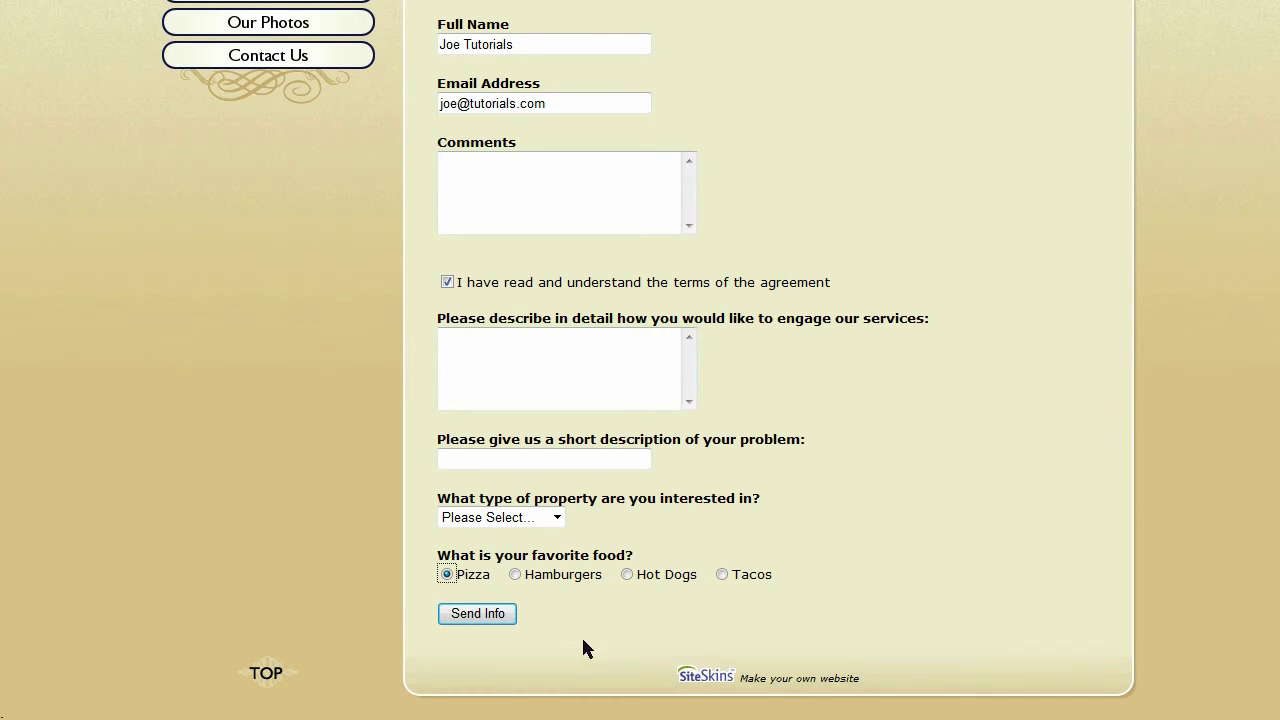
left_click(627, 575)
left_click(515, 574)
left_click(484, 614)
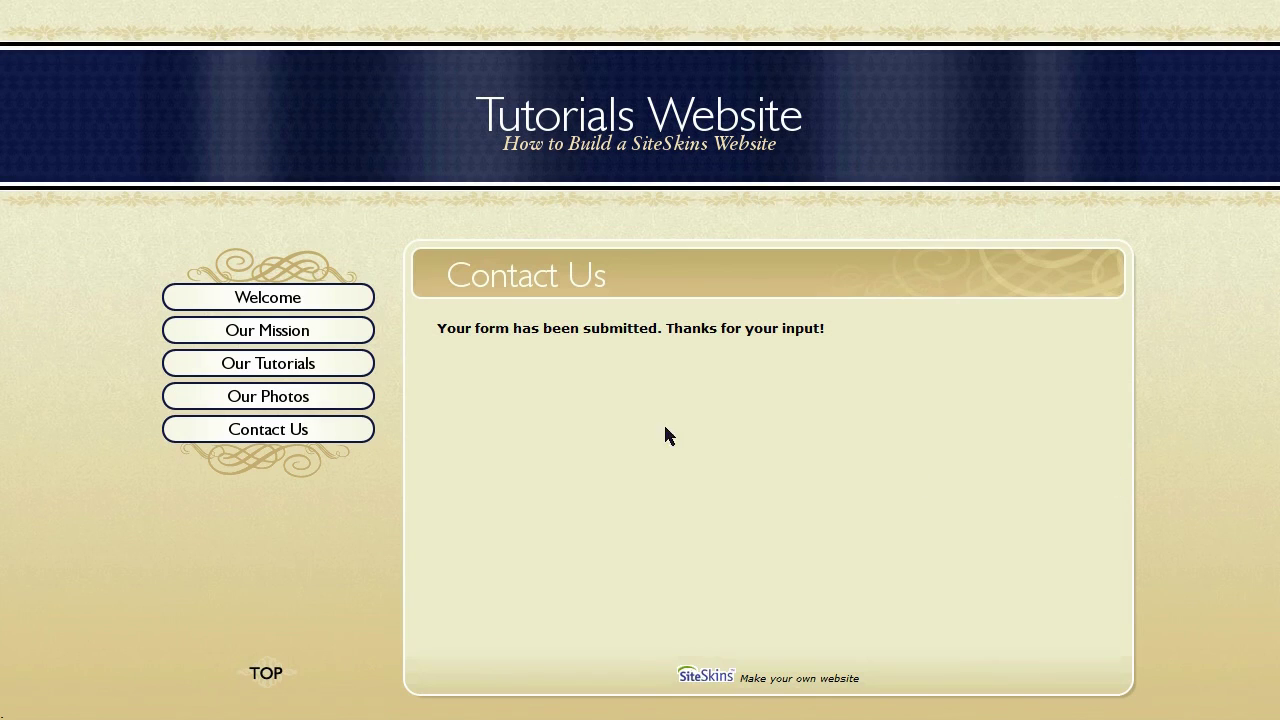